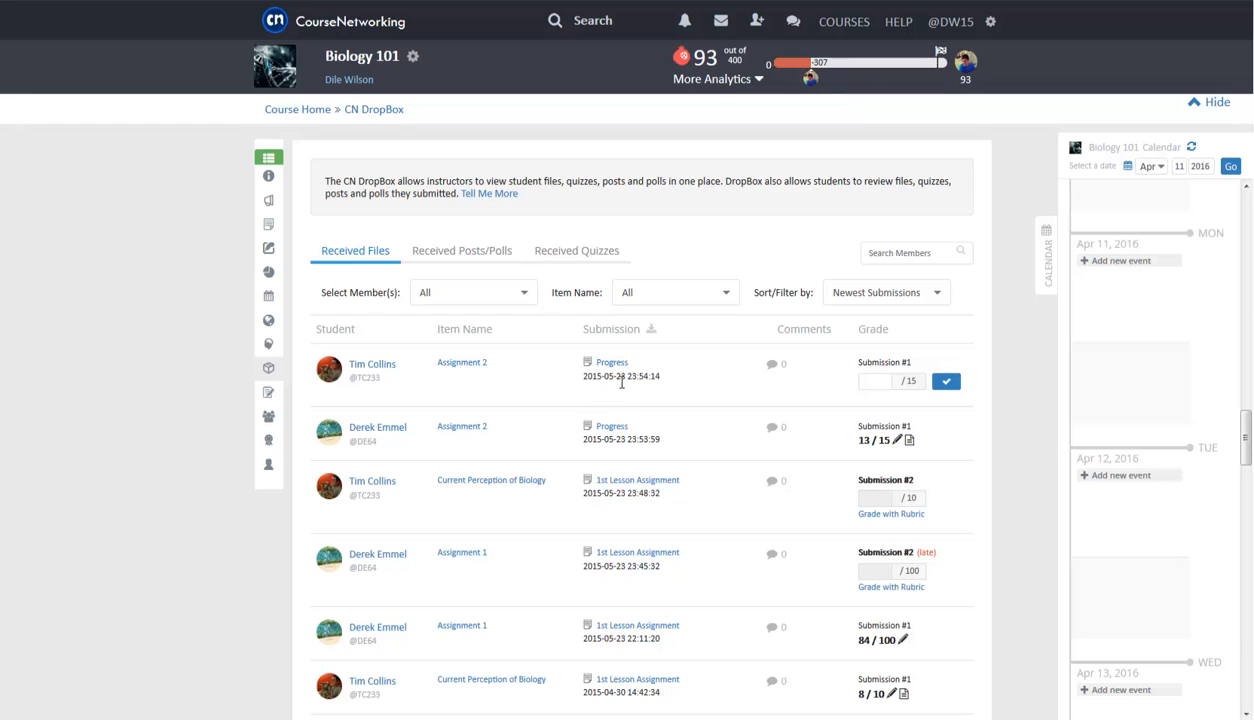
View the Progress document in the newest Assignment 2 submission, close it, and check the item name filter options
left_click_drag(619, 381, 585, 380)
triple_click(585, 380)
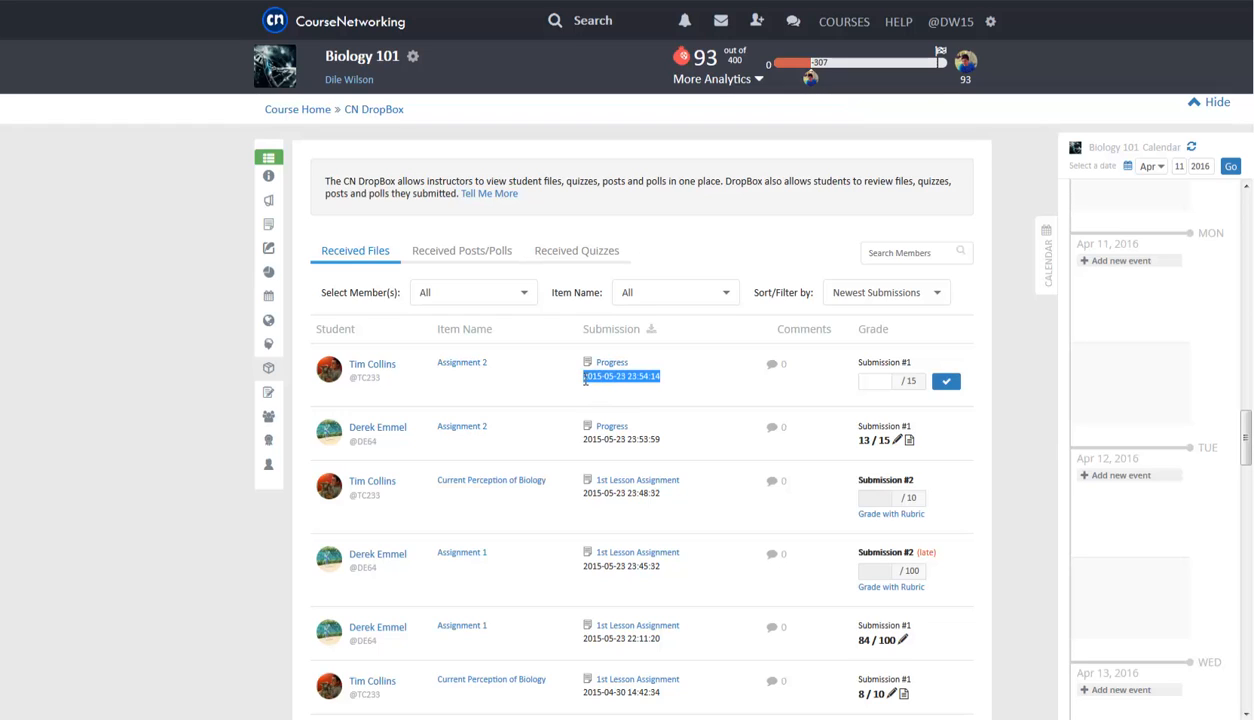
left_click(585, 380)
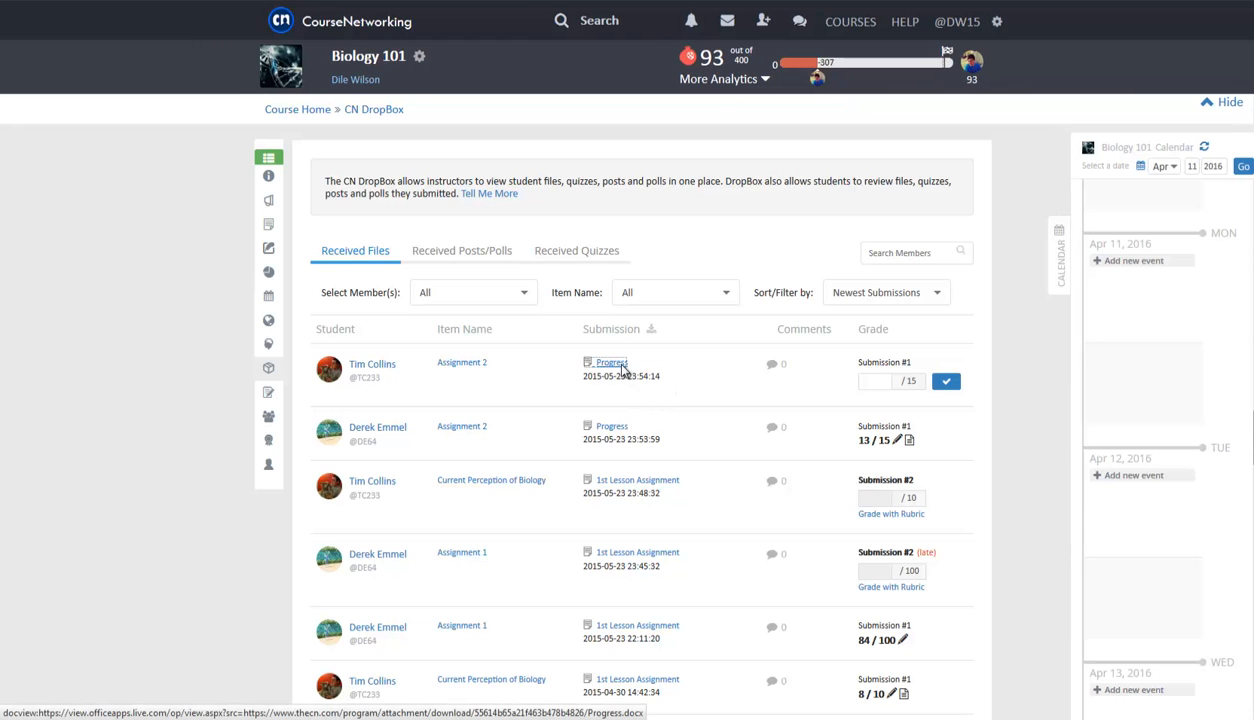
left_click(612, 363)
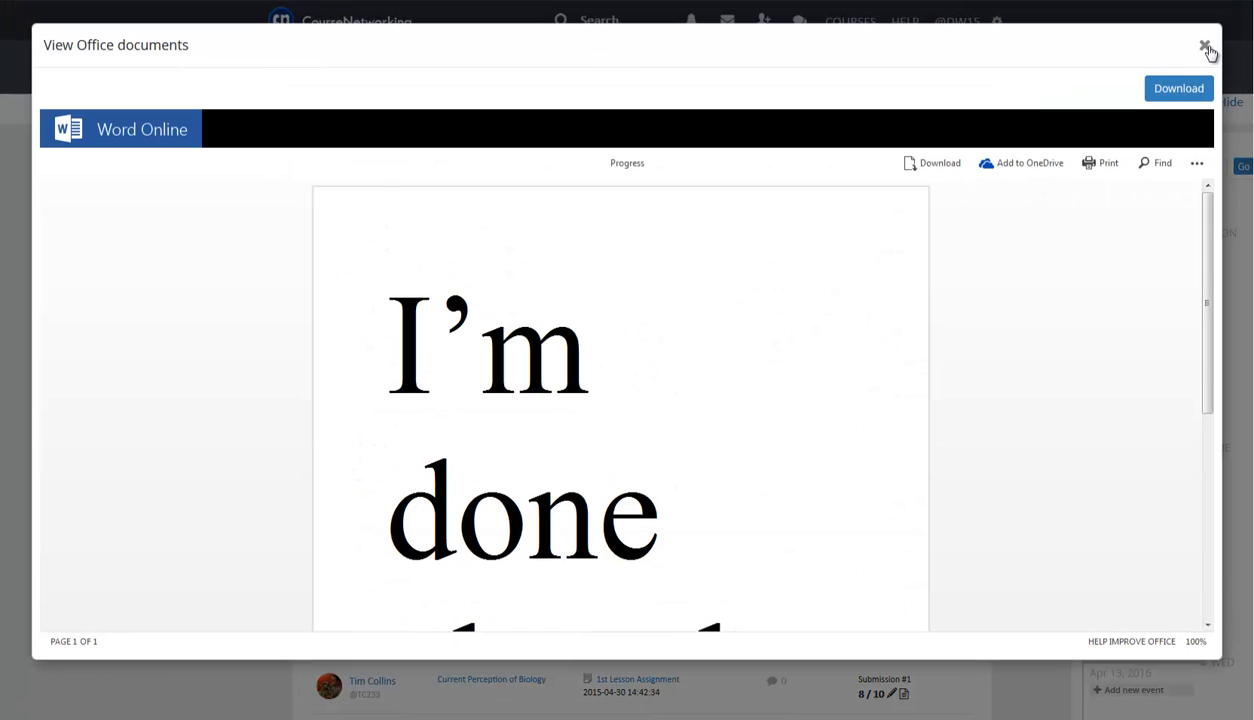
left_click(1205, 47)
left_click(722, 296)
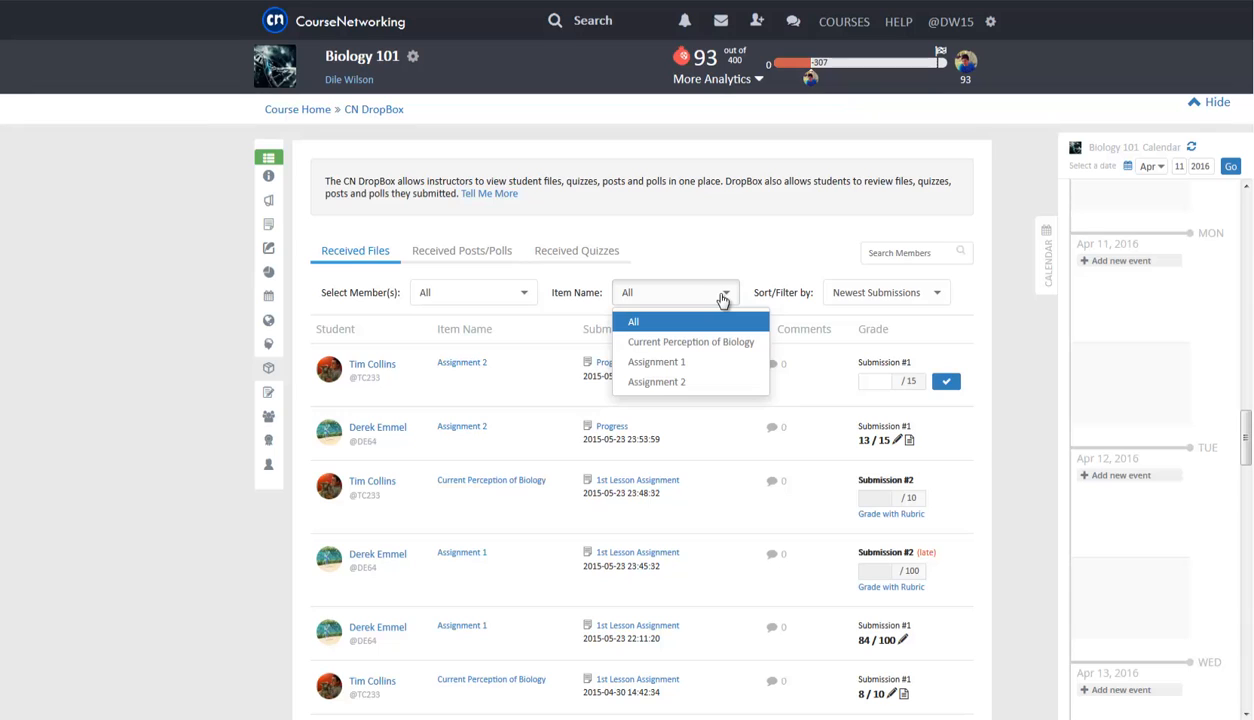
left_click(733, 366)
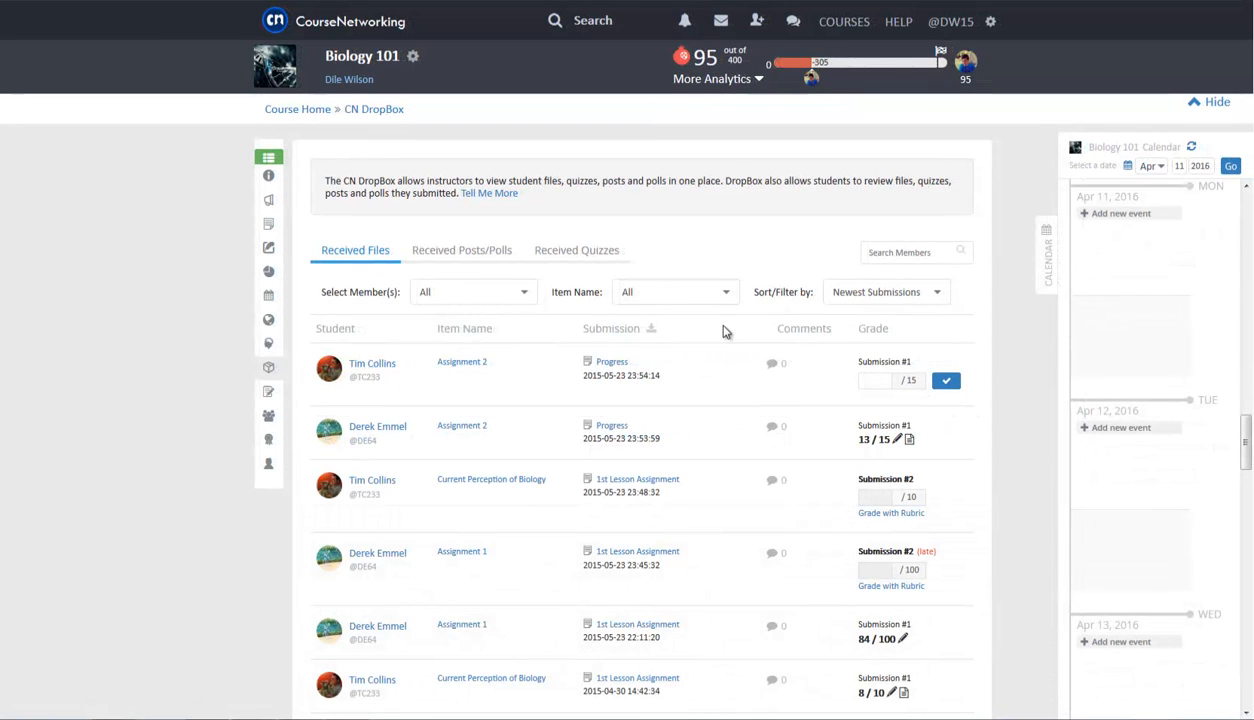
Submit the instructor comment "Good, but missing some details." on the newest Assignment 2 submission and close the comments
left_click(777, 367)
left_click(584, 126)
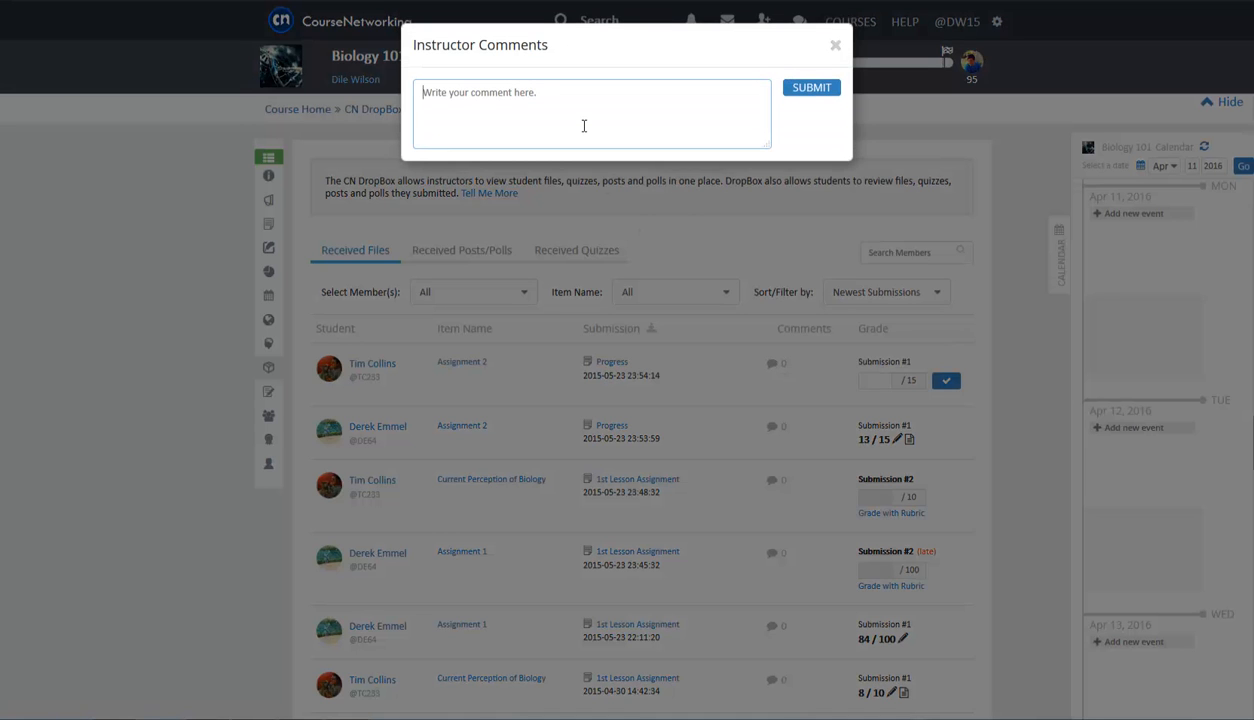
type("Good, but missing some details.")
left_click(811, 87)
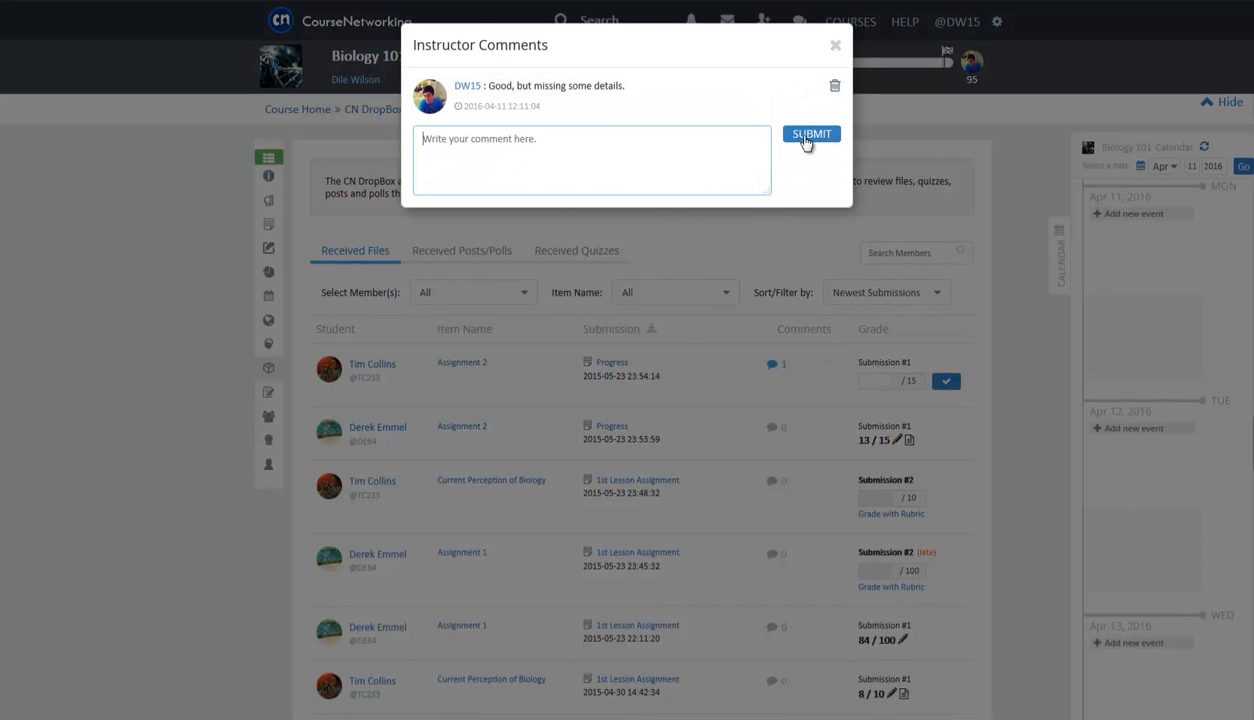
left_click(834, 46)
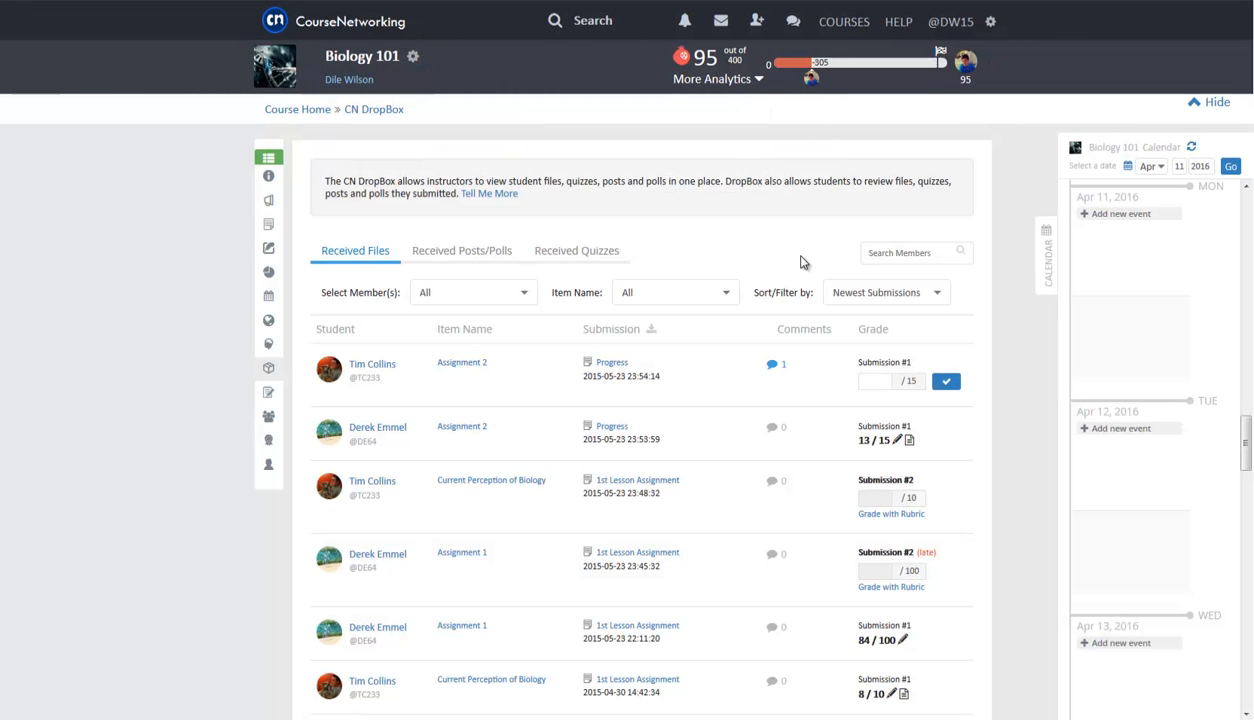
Grade the newest Assignment 2 submission 12 out of 15 and save the grade
left_click(874, 383)
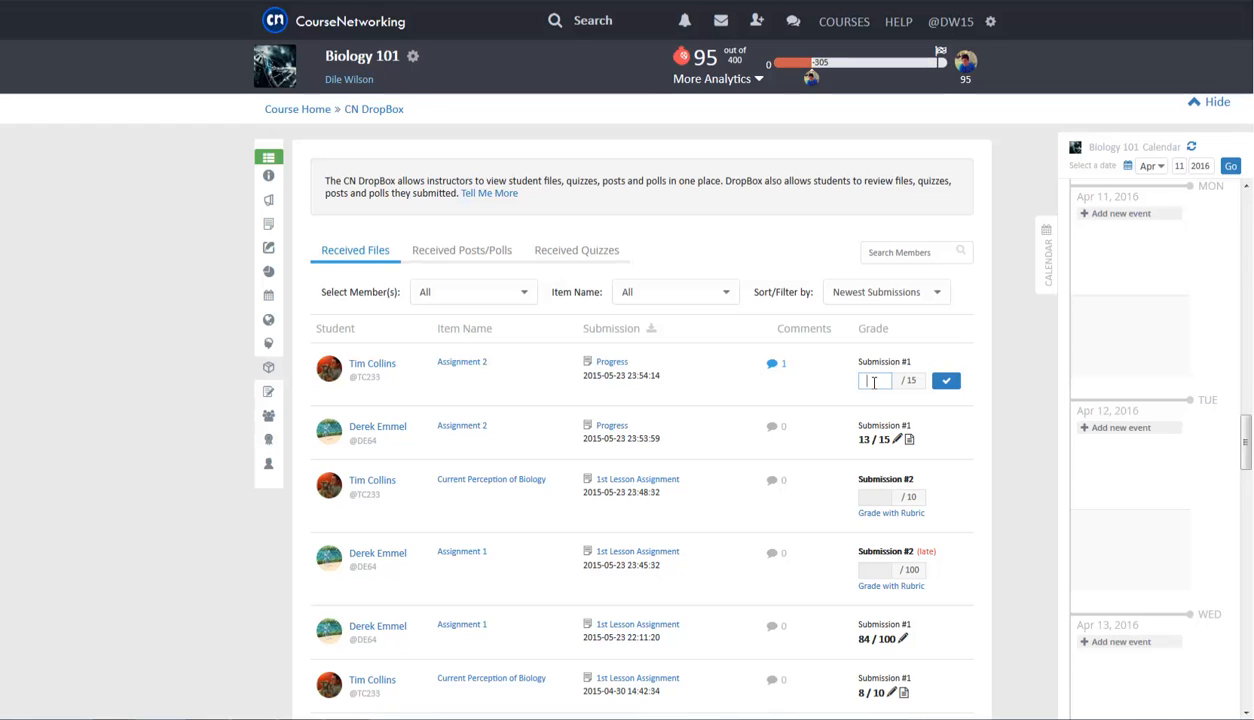
type("12")
left_click(945, 381)
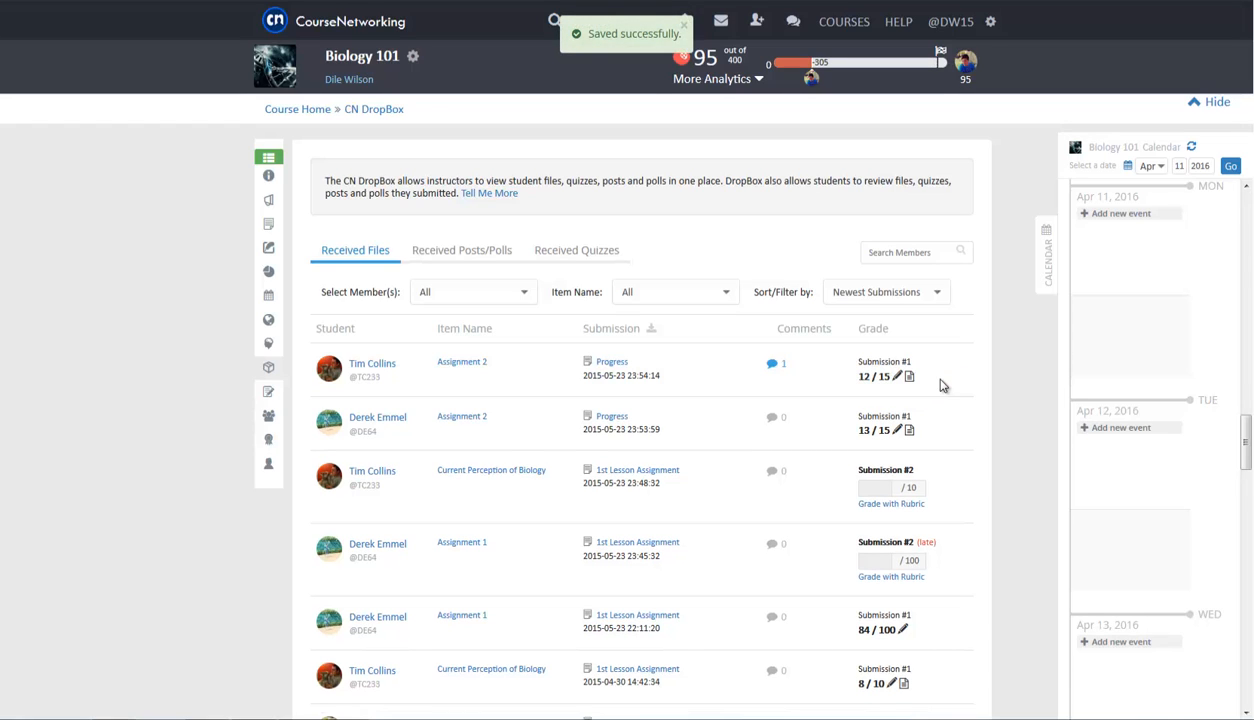
Change the newest Assignment 2 submission's grade to 11 and confirm replacing the existing GradeBook grade
left_click(896, 383)
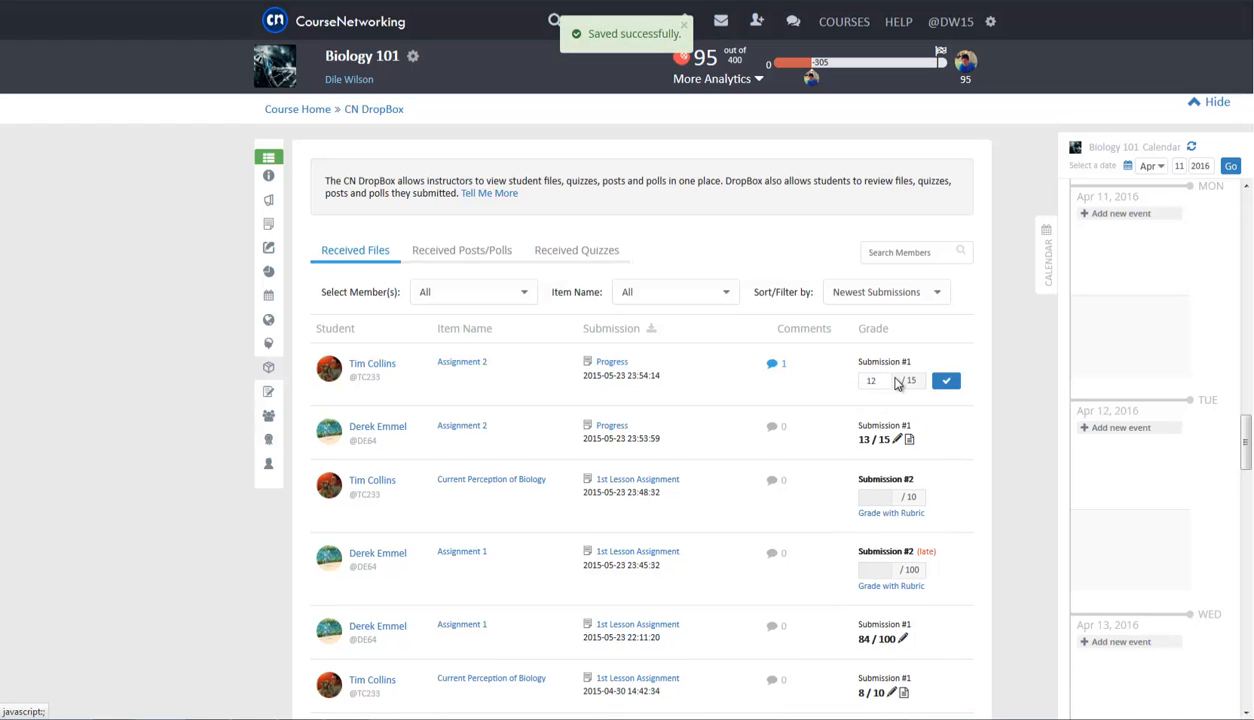
left_click_drag(896, 383, 848, 383)
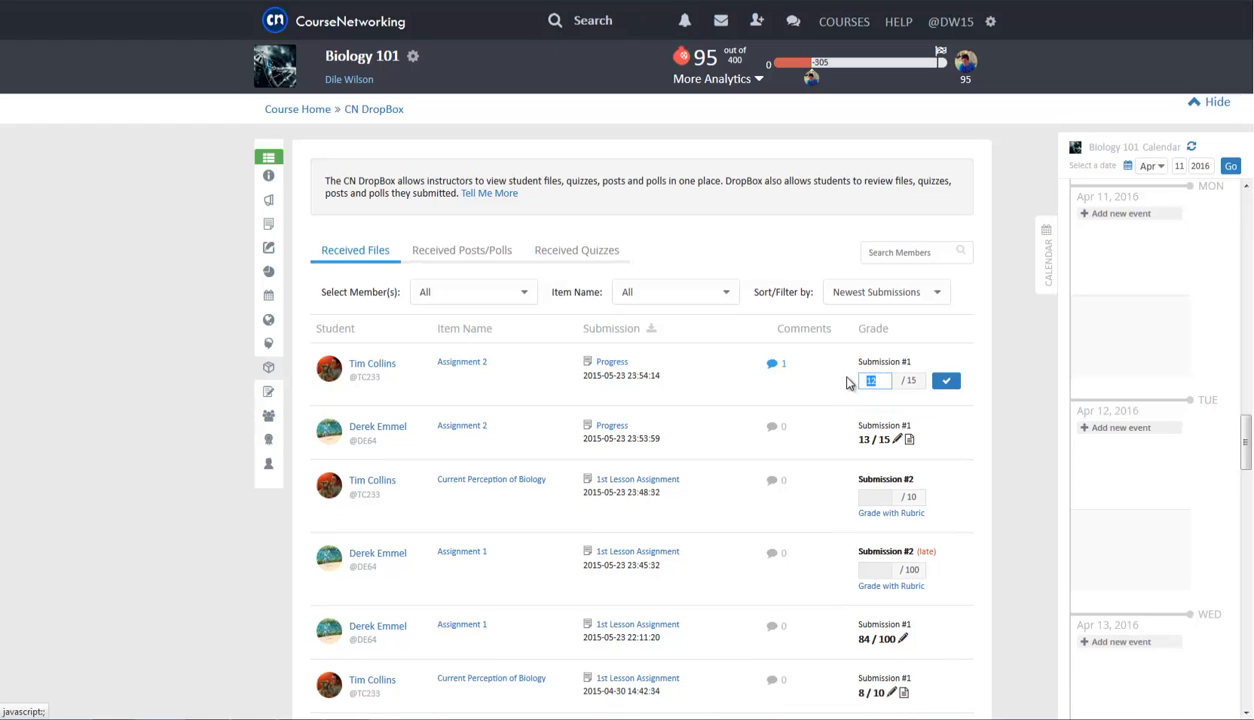
type("11")
left_click(944, 382)
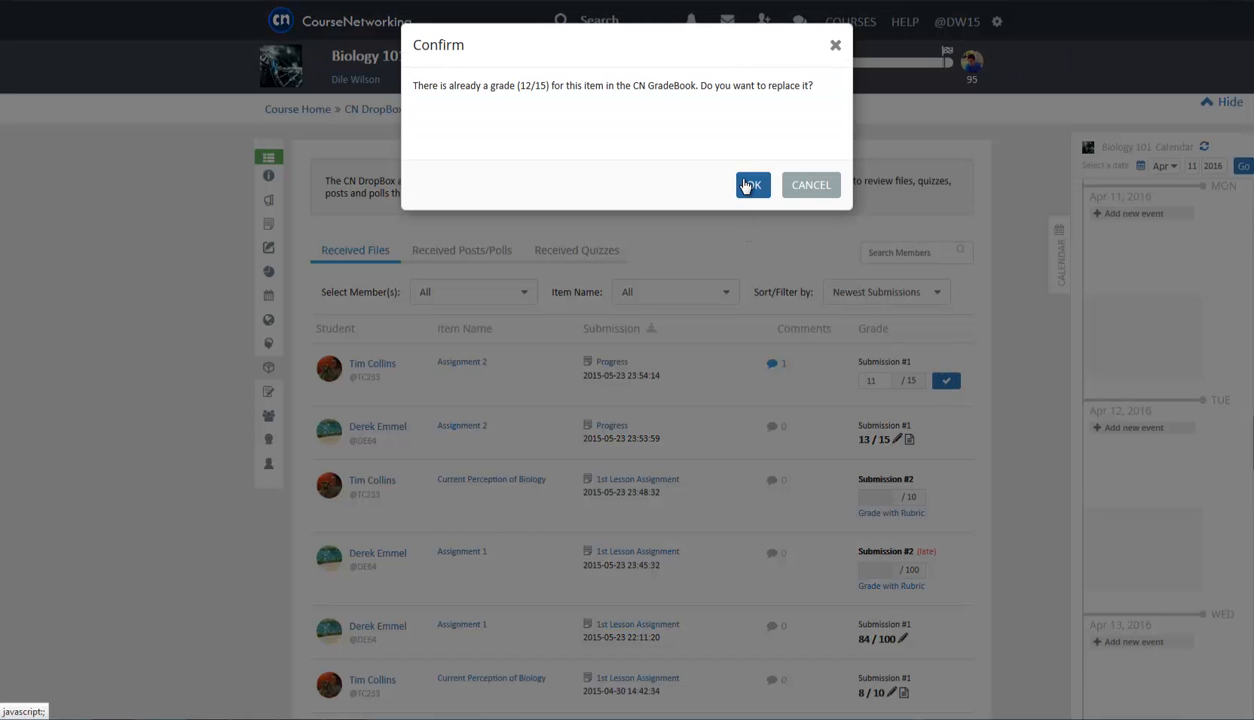
left_click(748, 181)
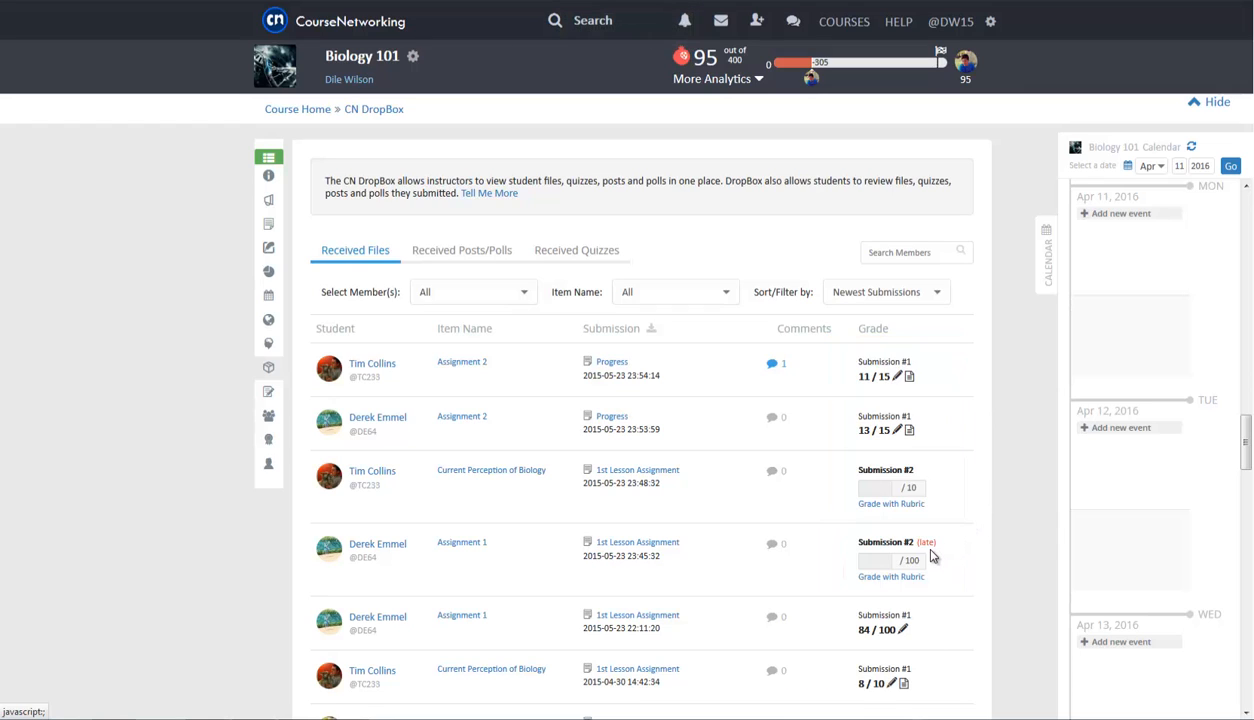
Grade Submission #2 of Current Perception of Biology with the rubric, giving full points for Length and Content, 10 out of 10
scroll(960, 327, "down", 2)
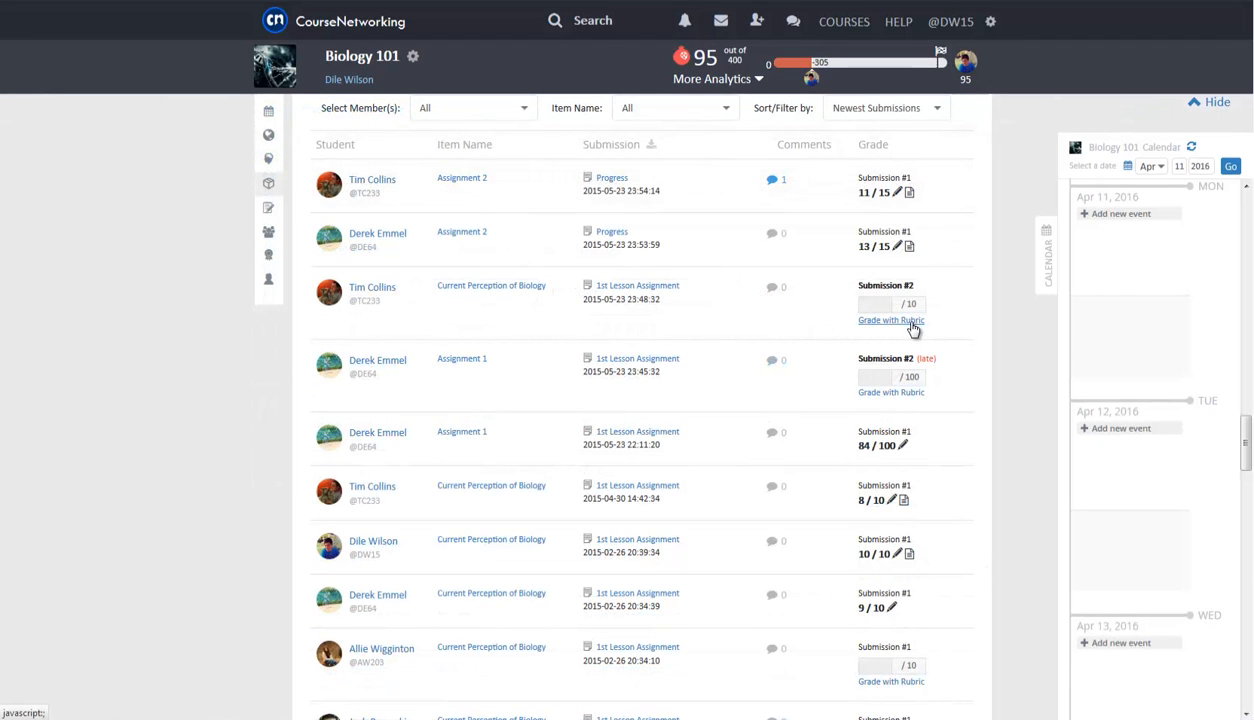
left_click(912, 322)
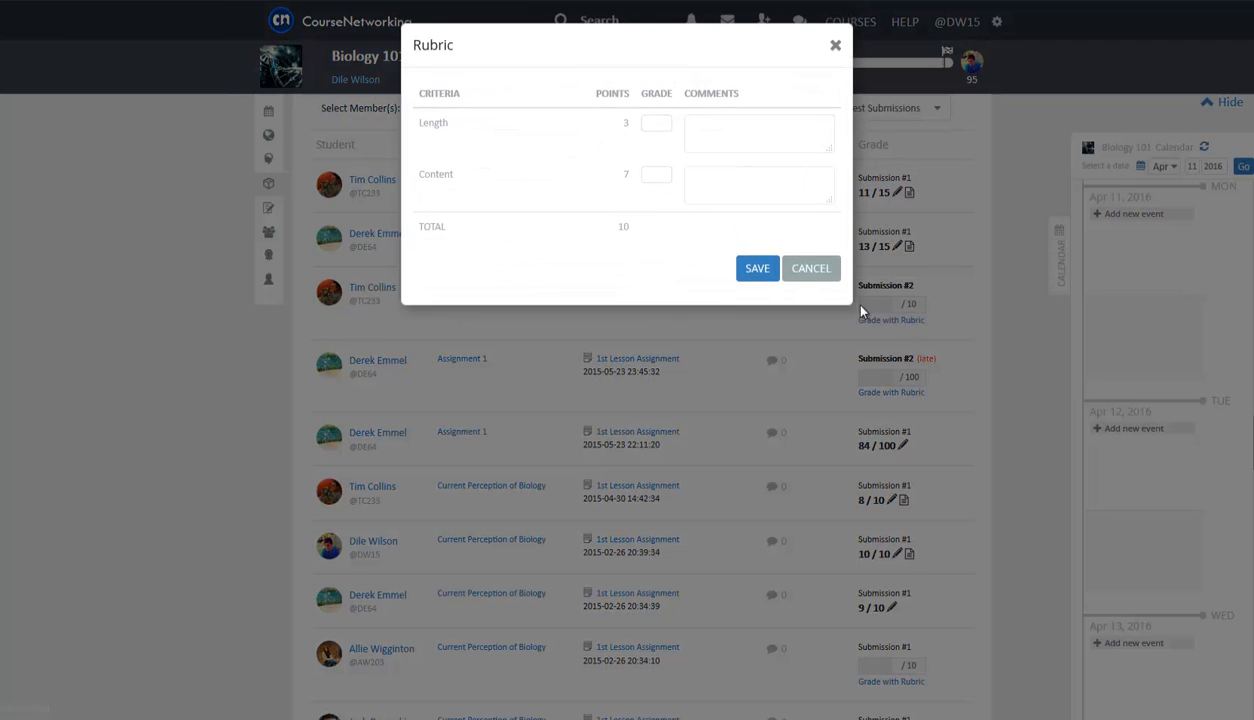
left_click(667, 124)
left_click(662, 174)
left_click(725, 187)
left_click(745, 271)
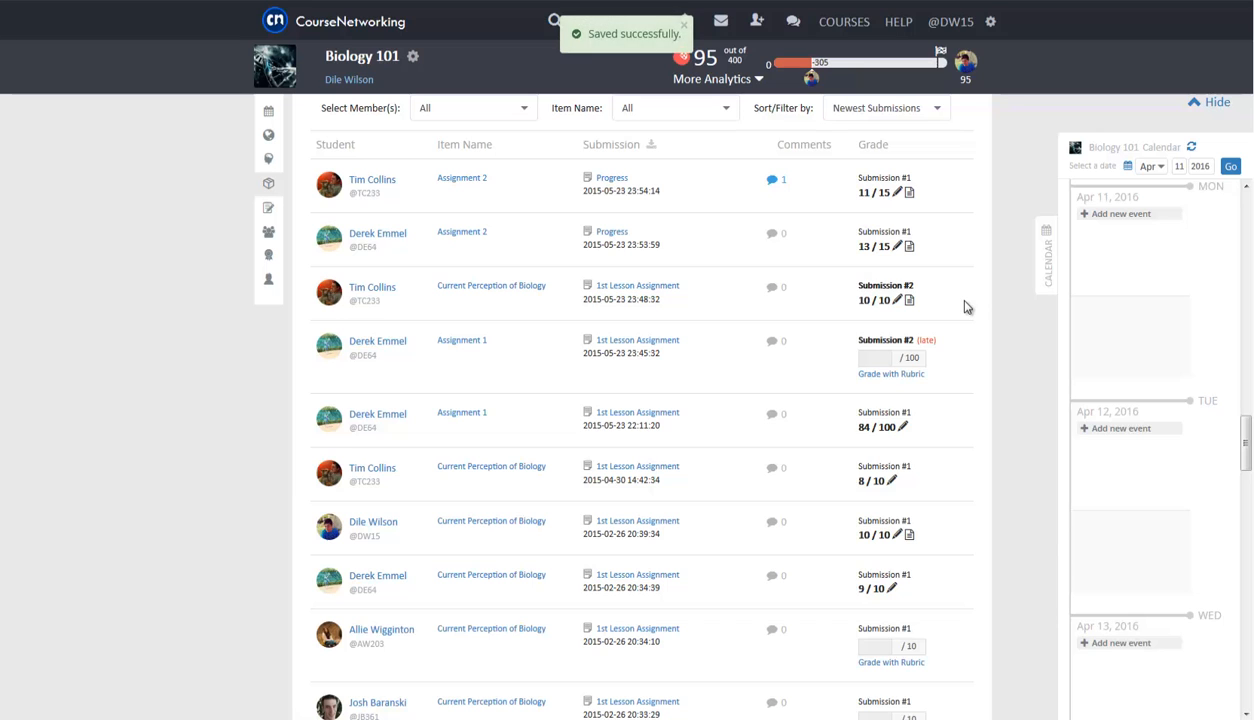
Examine the available member, item name and sort options for filtering the received files
scroll(733, 271, "up", 2)
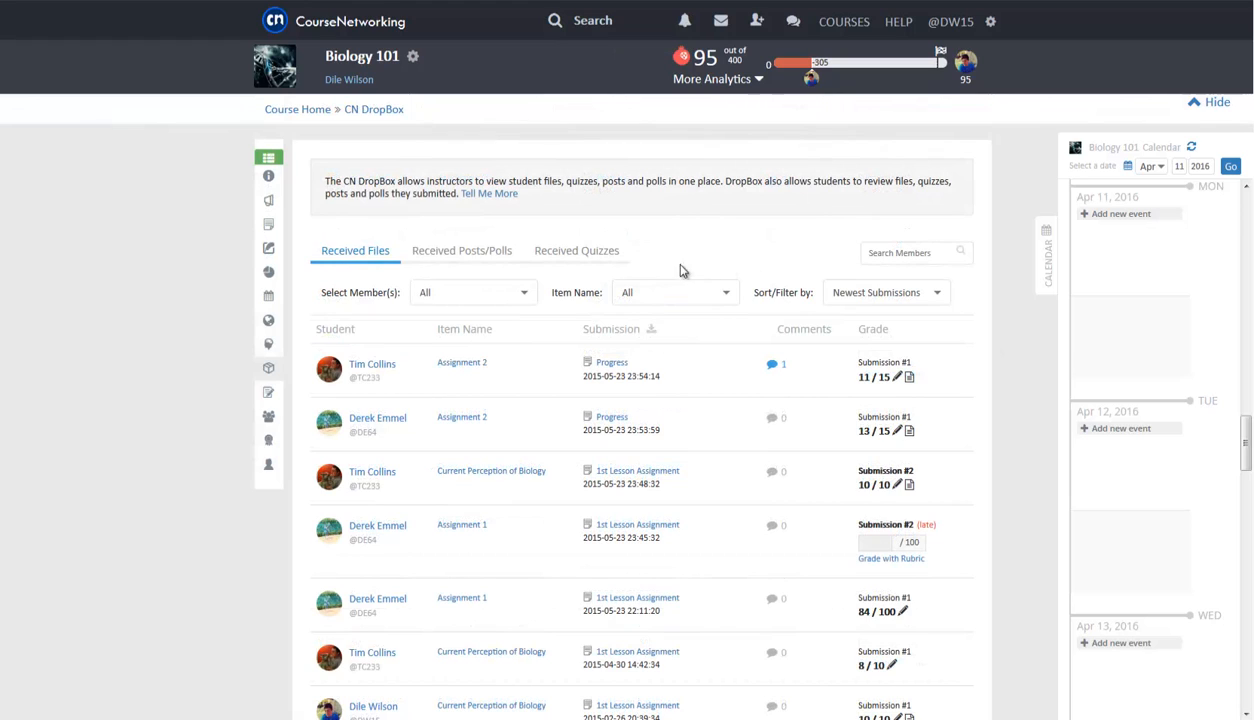
left_click(534, 300)
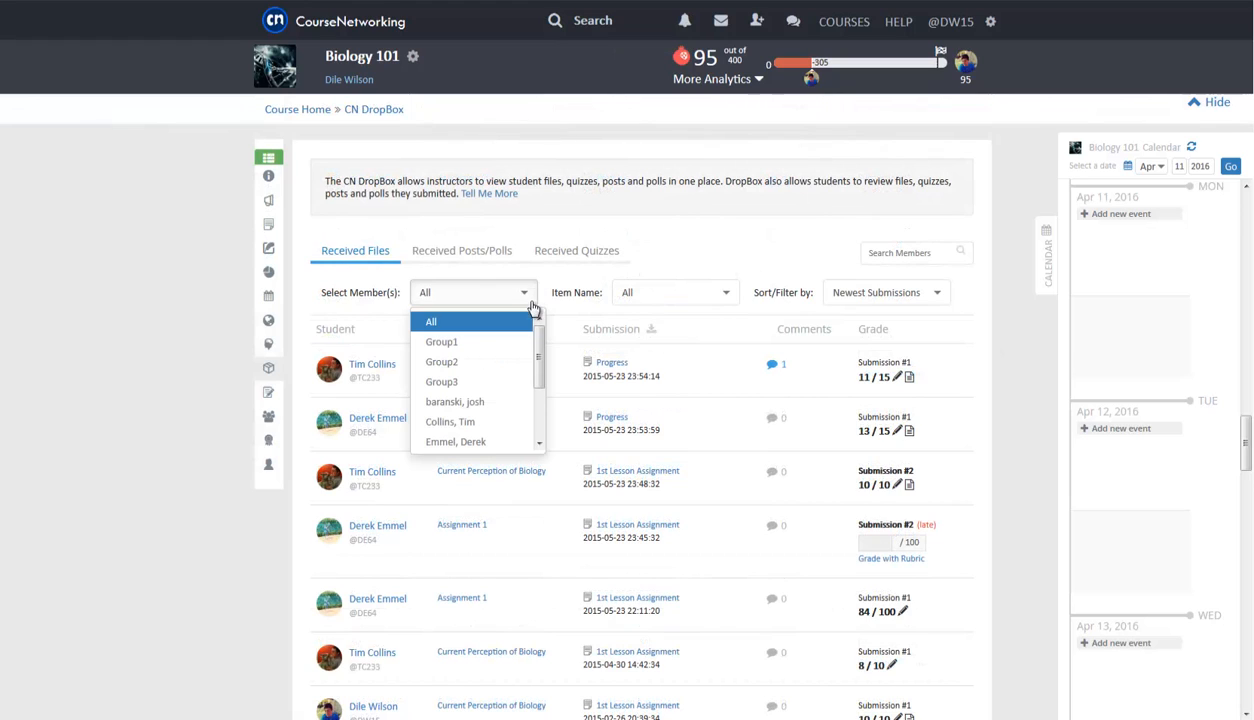
mouse_move(537, 372)
left_mouse_down()
mouse_move(538, 425)
mouse_move(541, 357)
left_mouse_up()
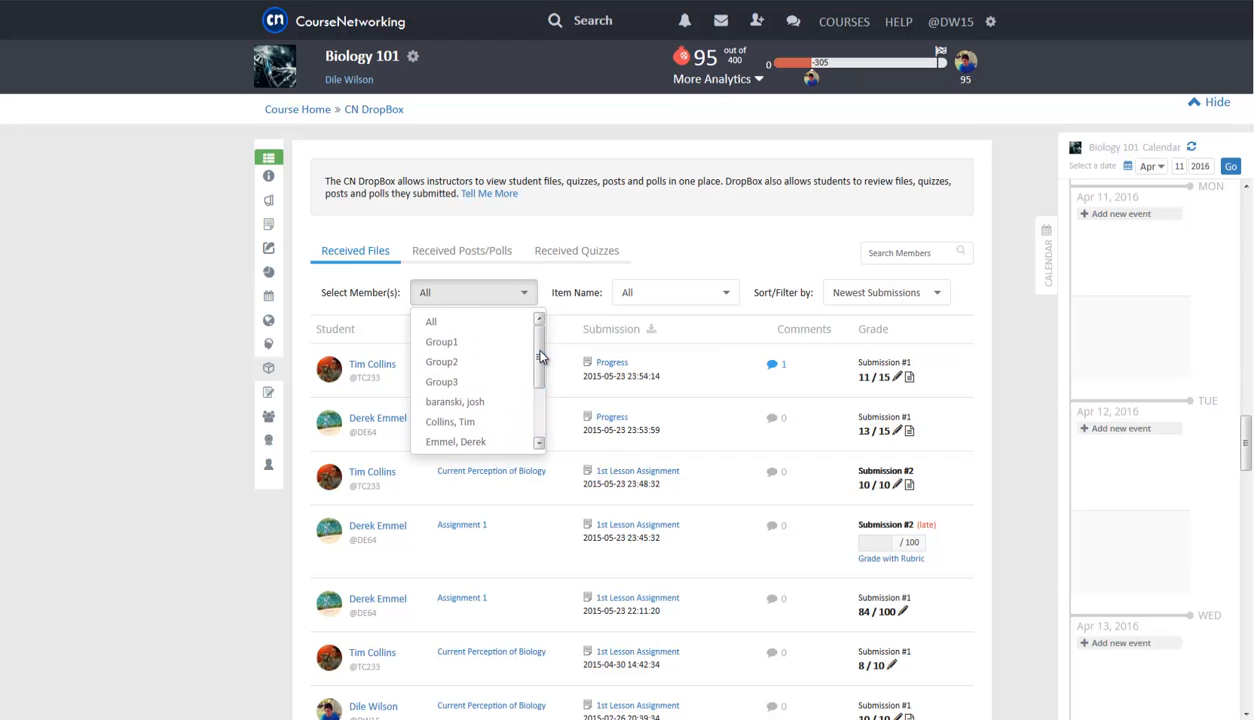
left_click(720, 292)
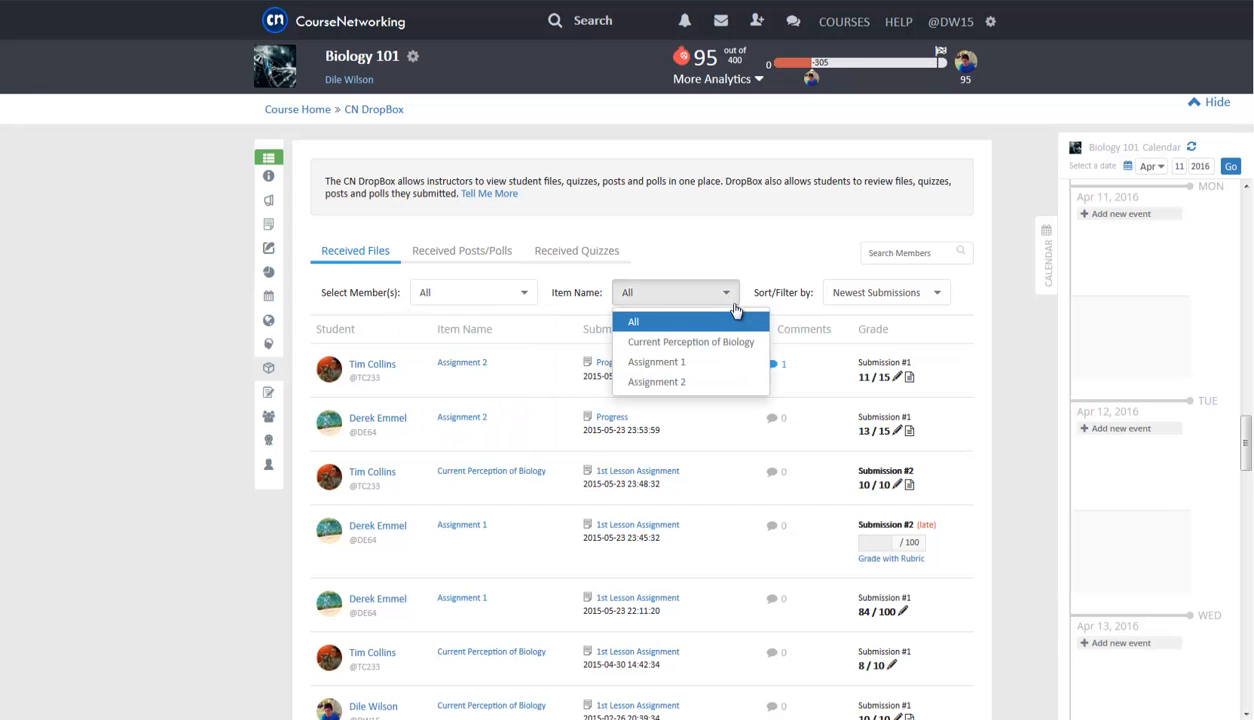
left_click(733, 294)
left_click(936, 292)
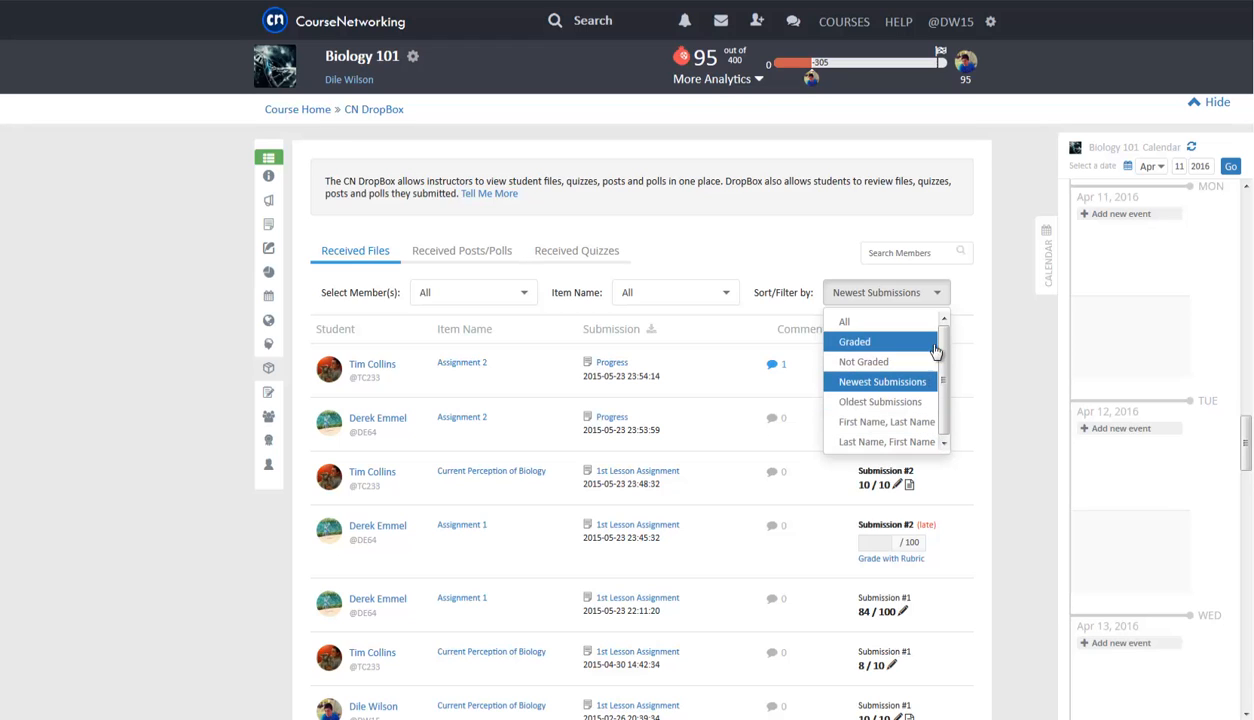
left_click(942, 302)
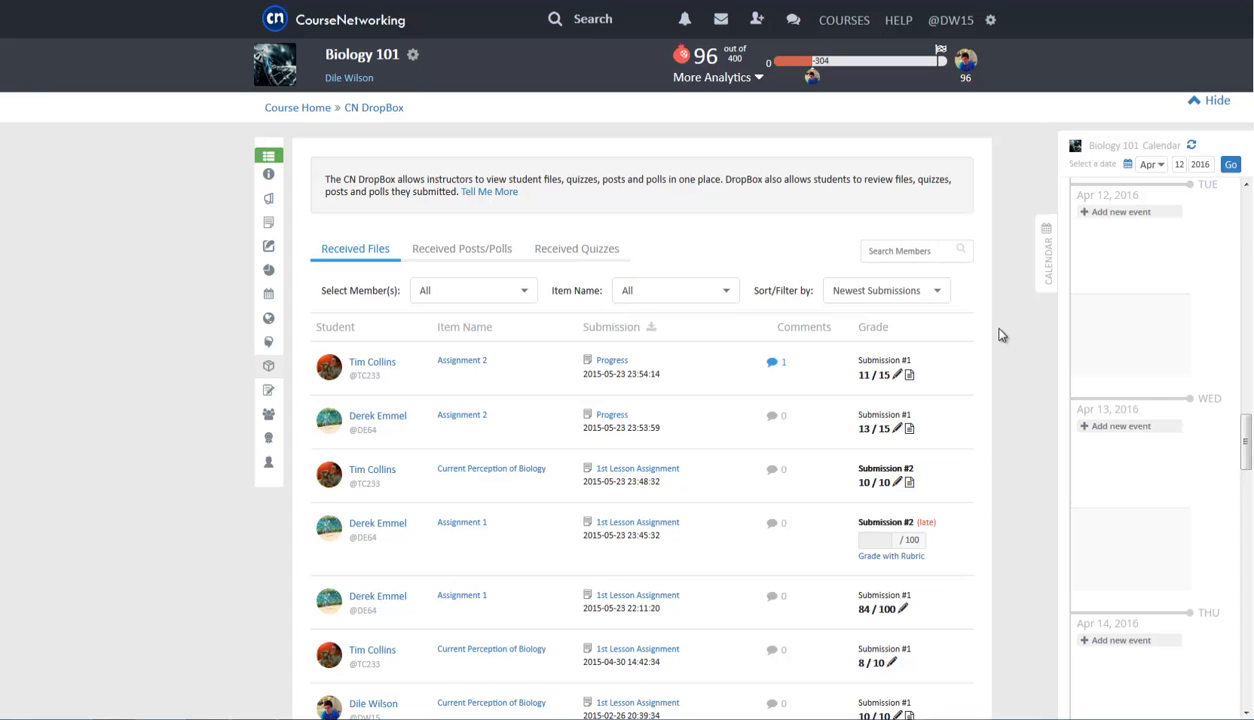
Browse the received posts and polls and grade the newest Post 1 submission, Submission #2, 5 out of 5
left_click(486, 257)
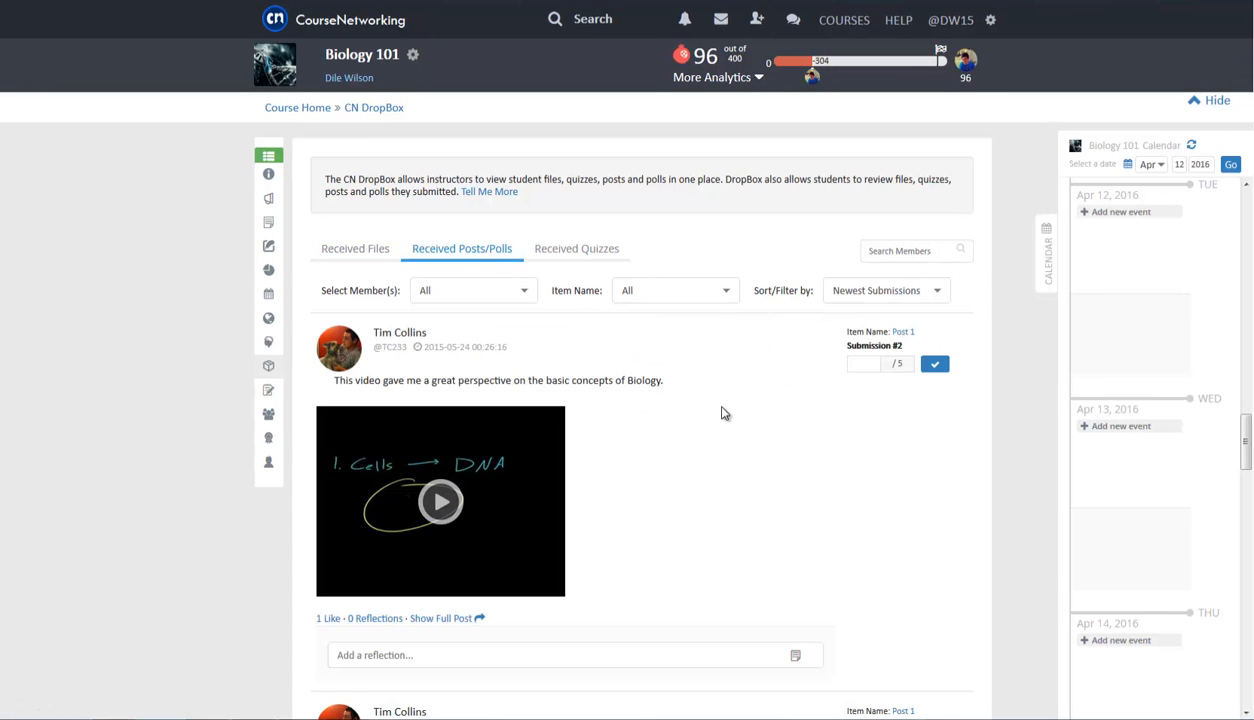
scroll(722, 414, "down", 2)
scroll(722, 413, "down", 5)
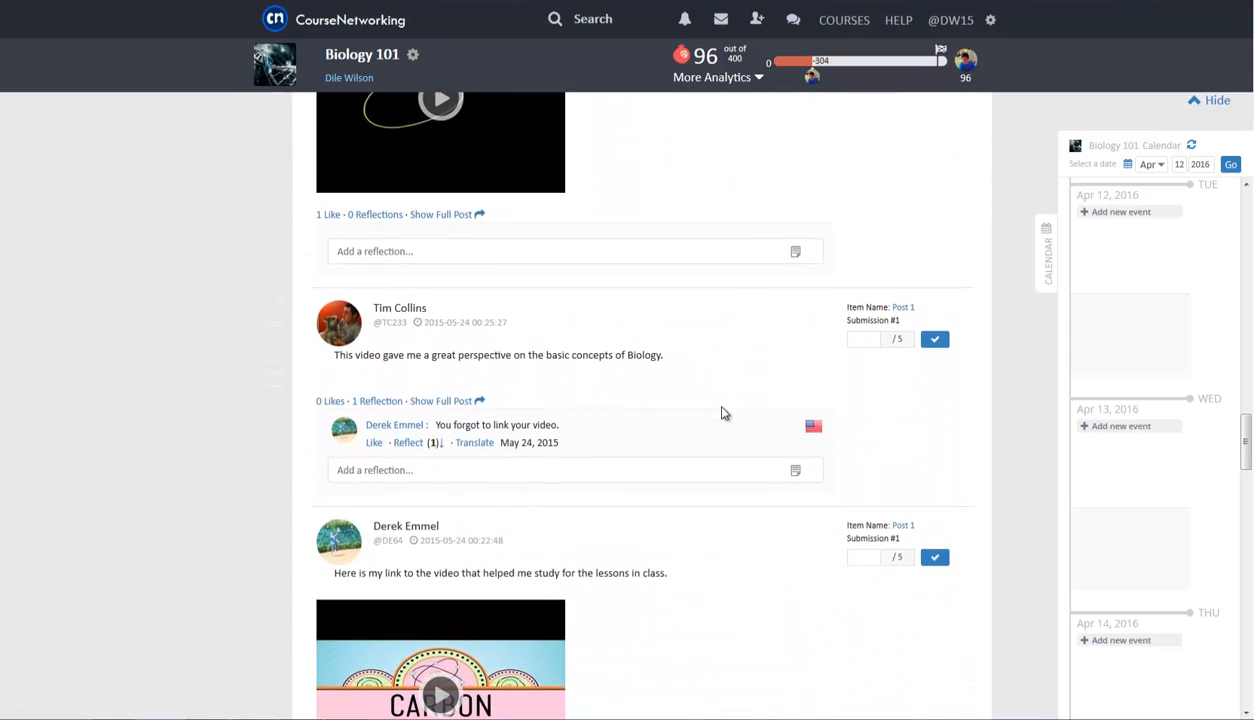
scroll(722, 413, "up", 5)
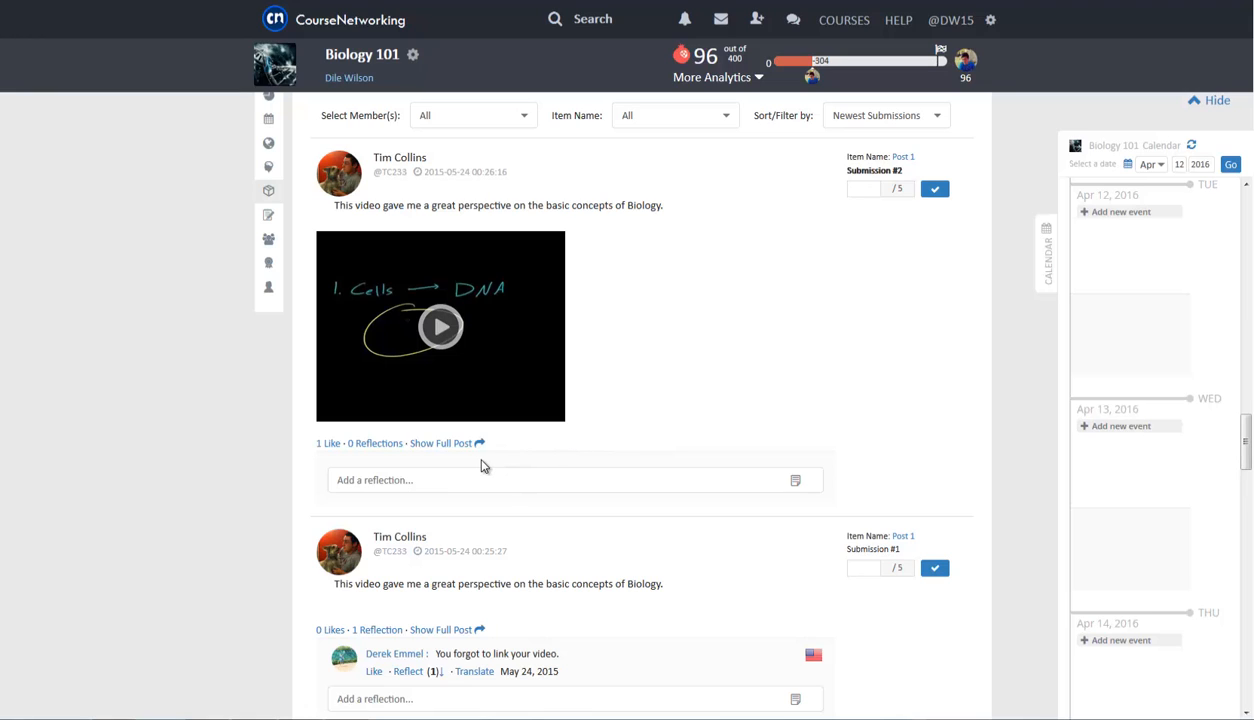
left_click(538, 479)
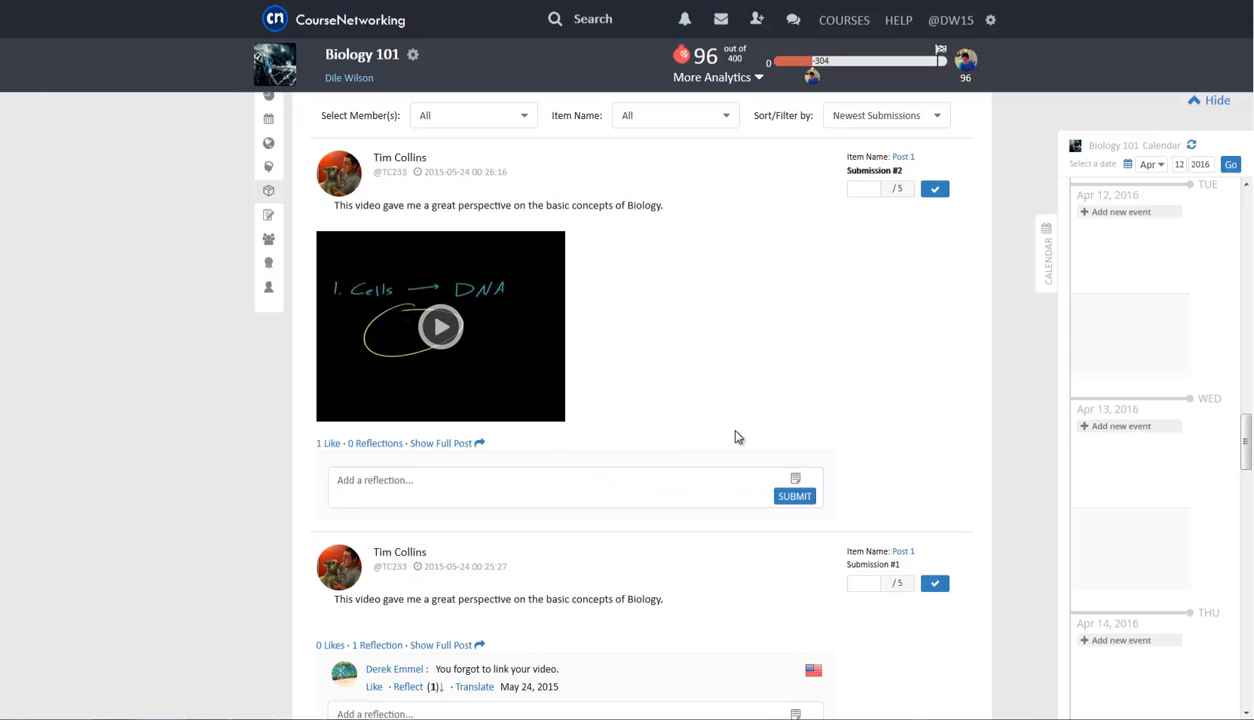
scroll(780, 410, "up", 1)
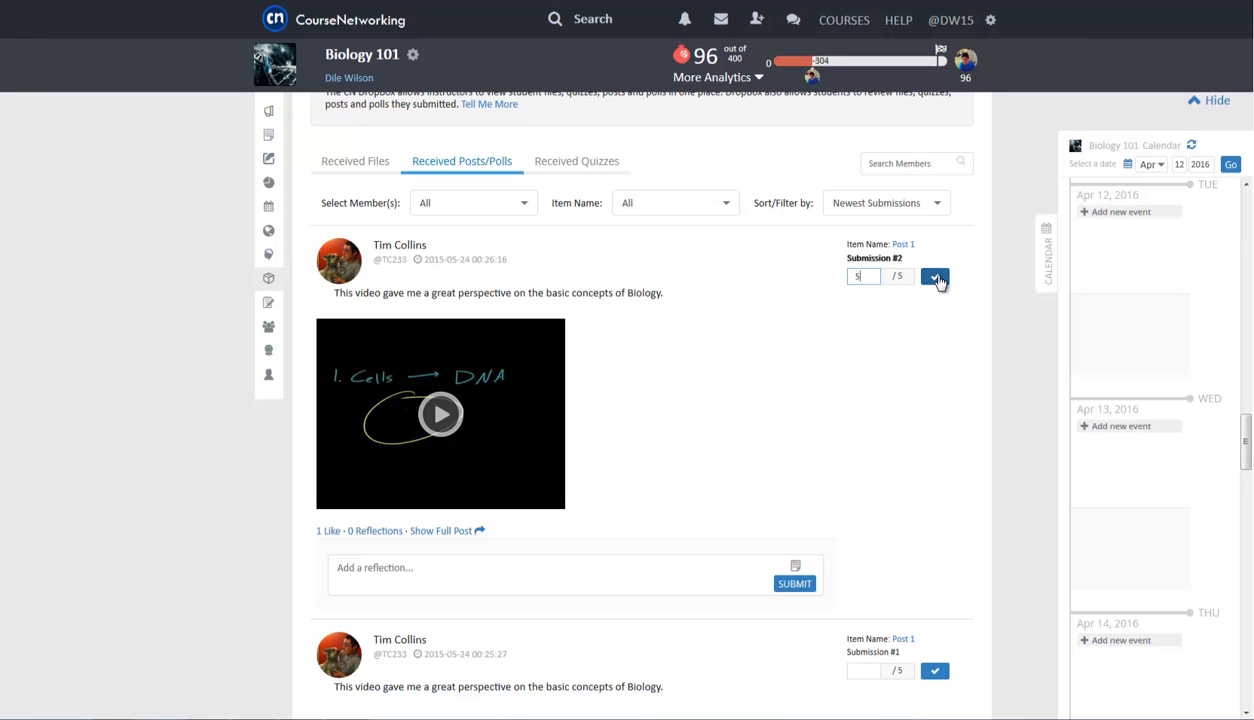
left_click(936, 278)
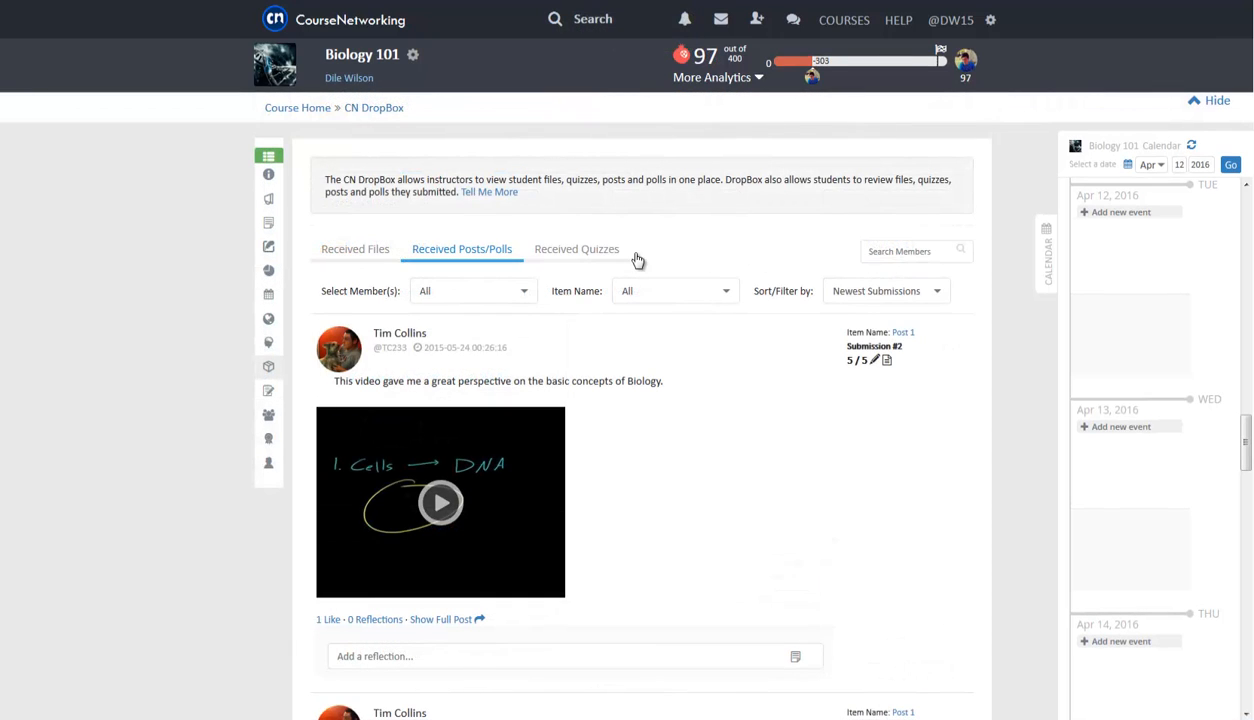
Open the received quizzes and view the results of the newest Quiz 2 entry's second attempt, closing them again
left_click(615, 255)
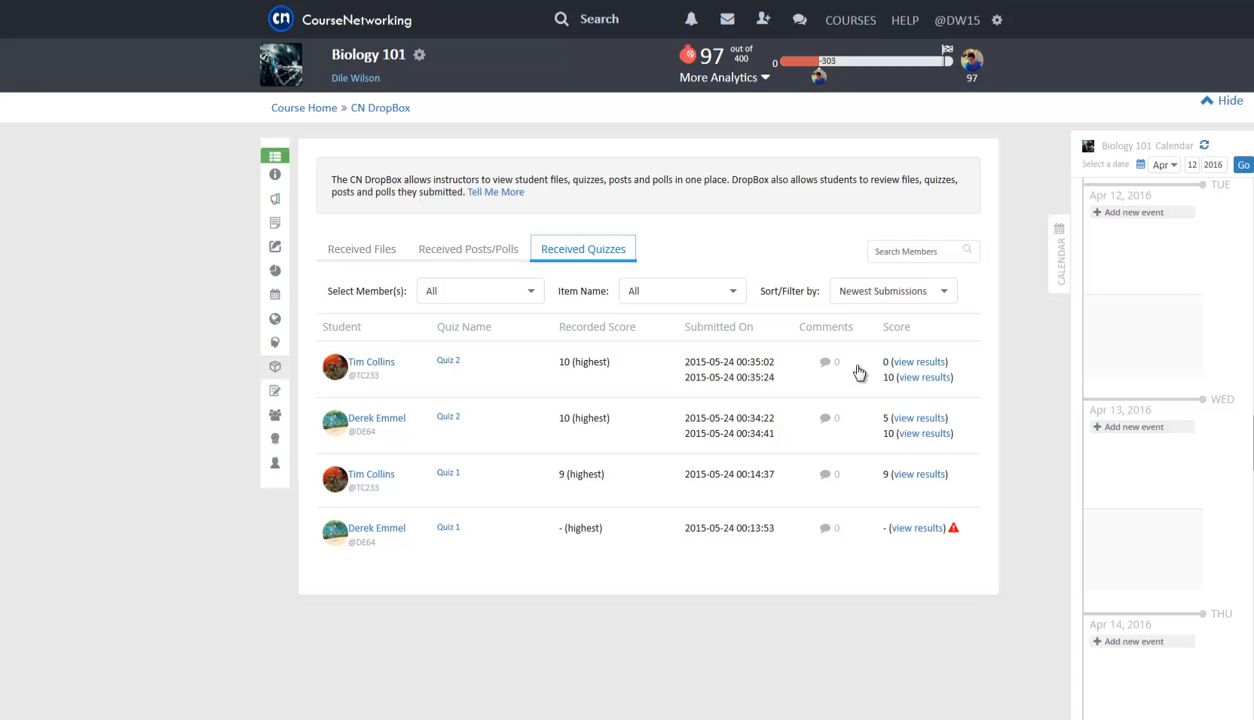
left_click(930, 379)
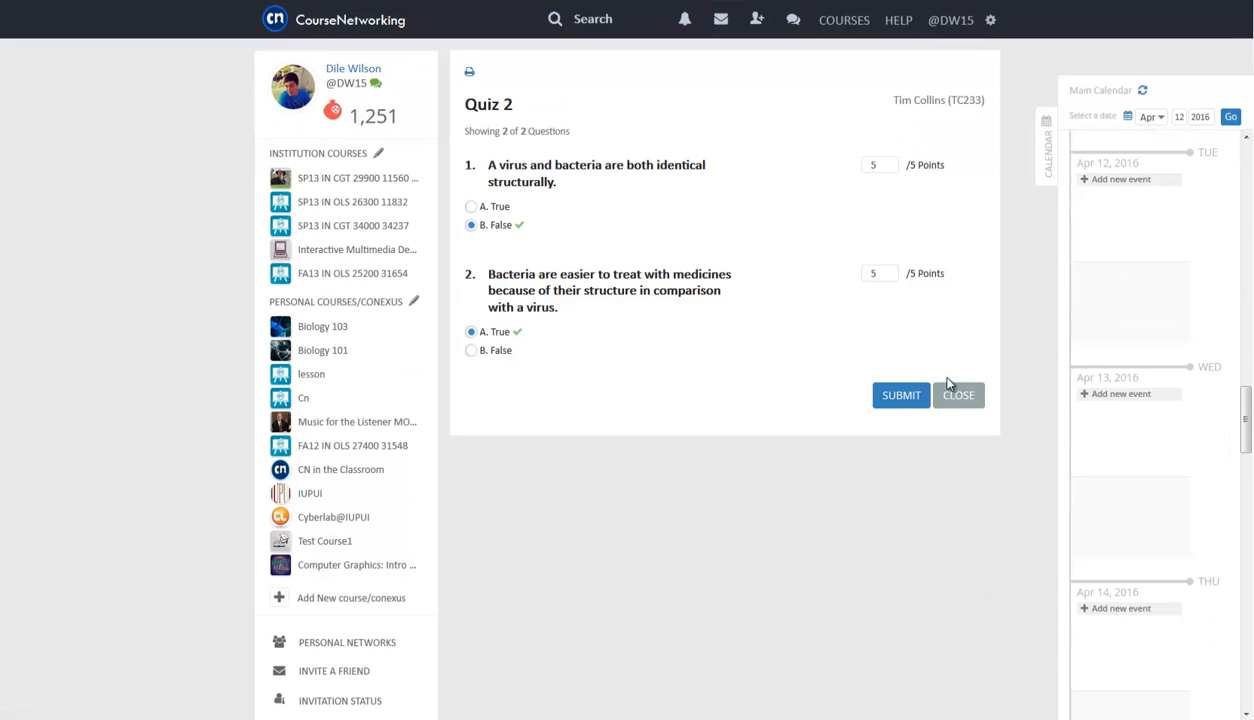
left_click(960, 393)
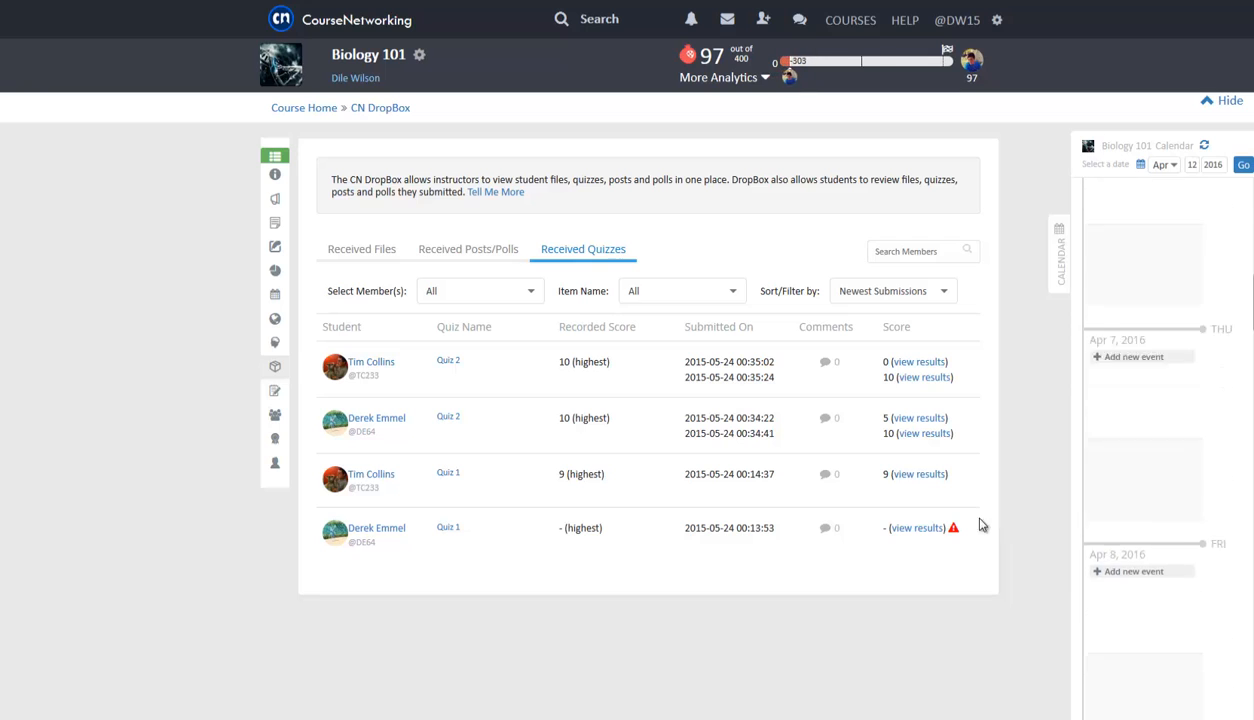
Open the results of the ungraded Quiz 1 submission, give question 3 on Mitosis and Meiosis 4 points, and submit the grade
mouse_move(959, 532)
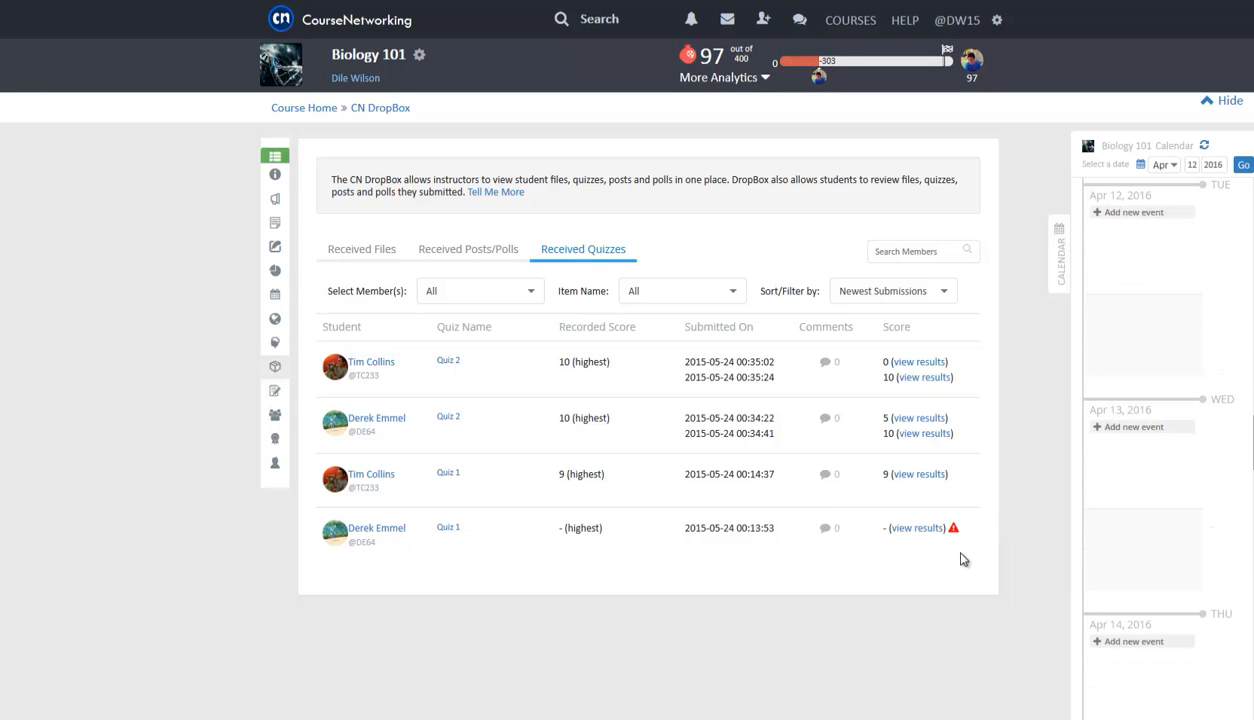
left_click(929, 533)
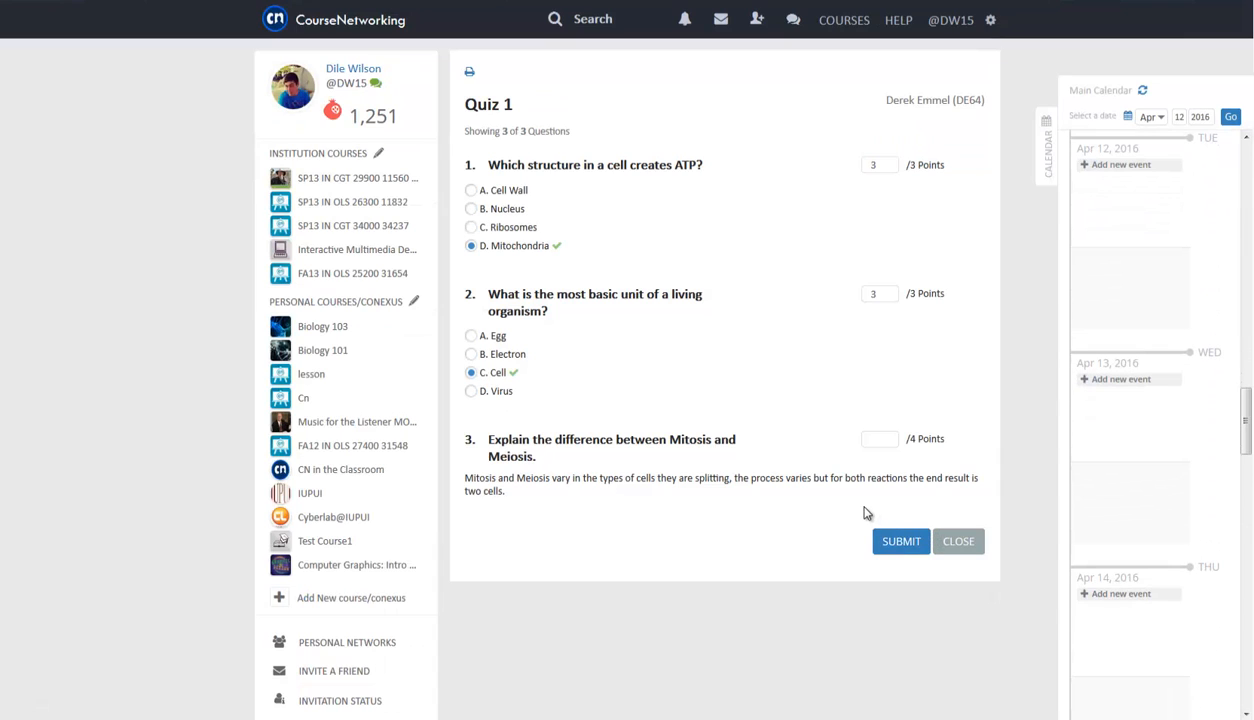
left_click(890, 441)
left_click(883, 298)
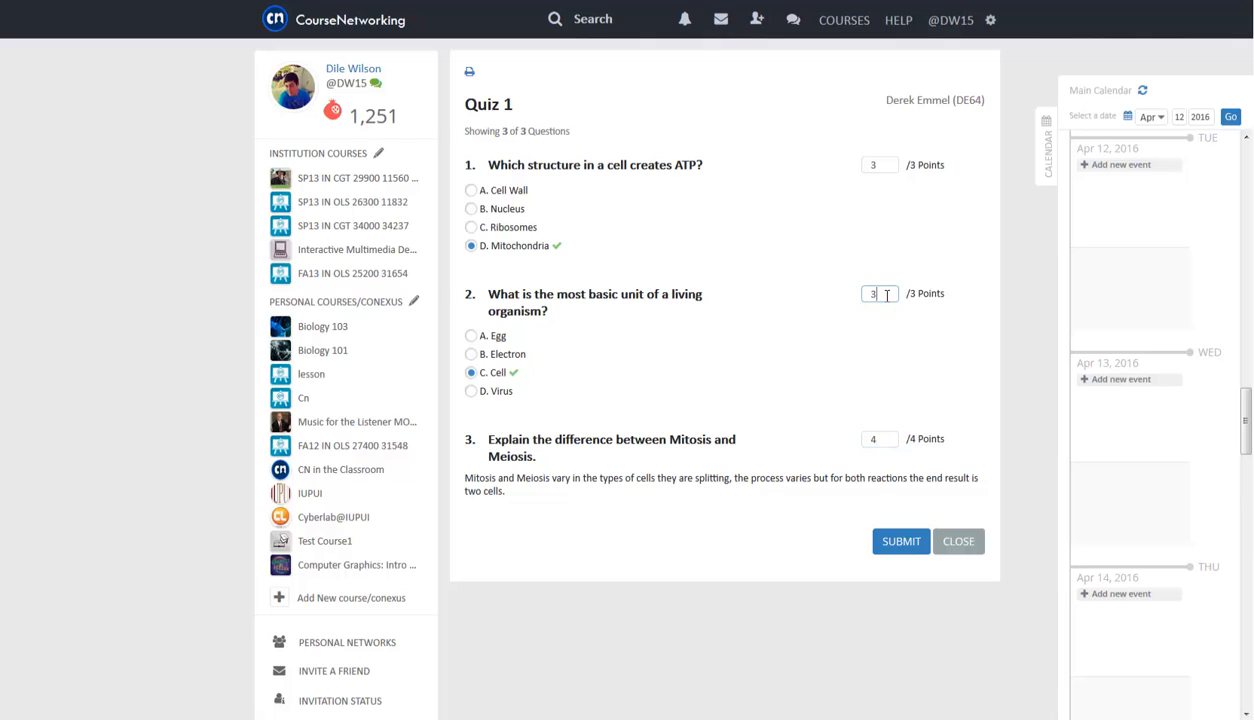
left_click(909, 553)
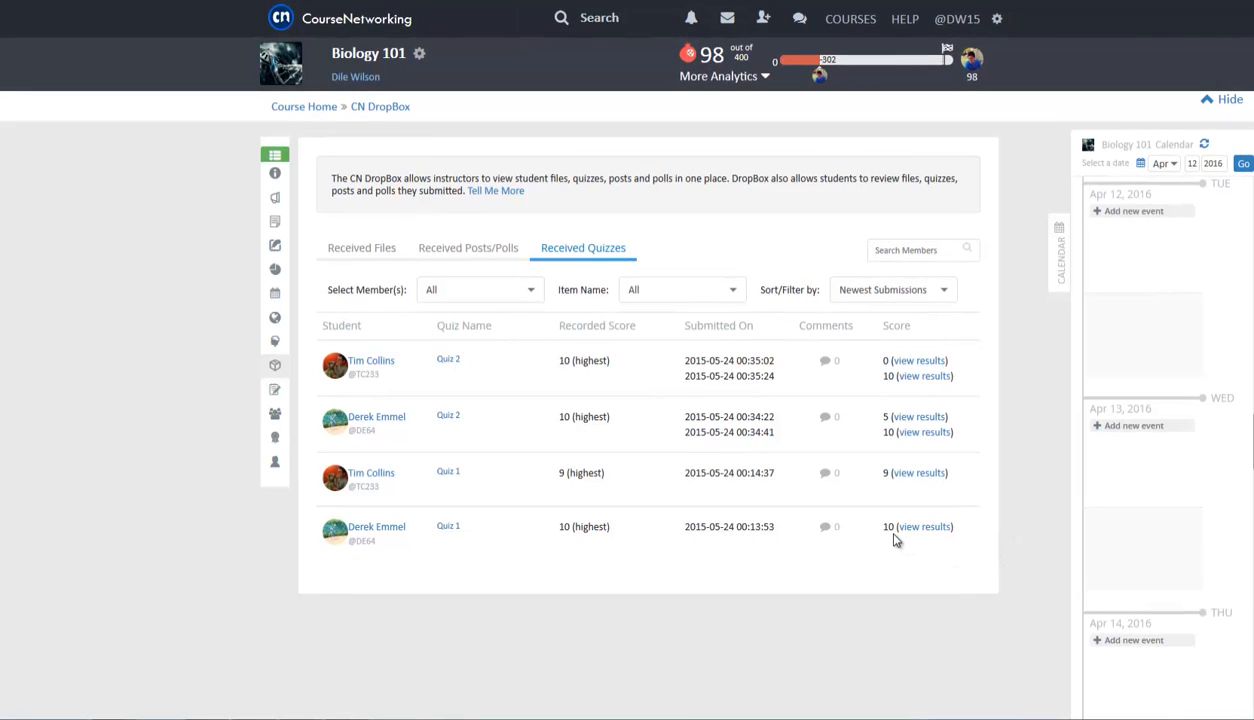
Open the course GradeBook and set the second-listed student's Current Perception of Biology score to 9
left_click(281, 396)
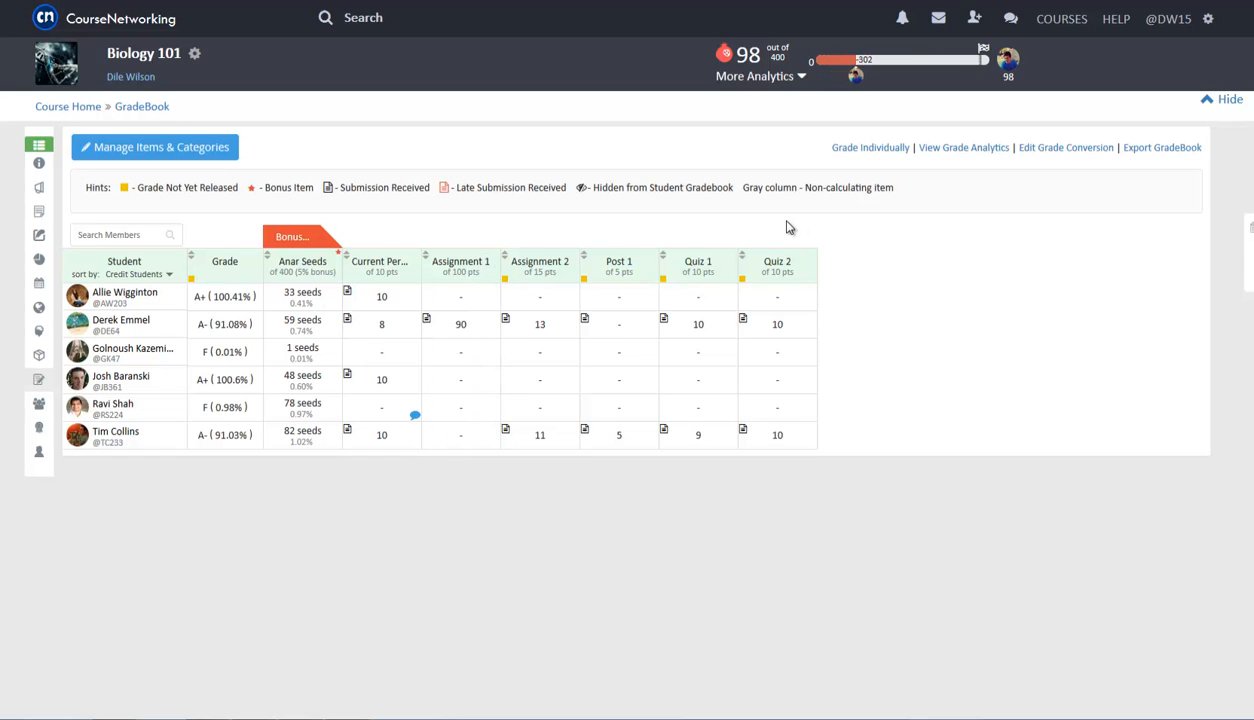
left_click(371, 323)
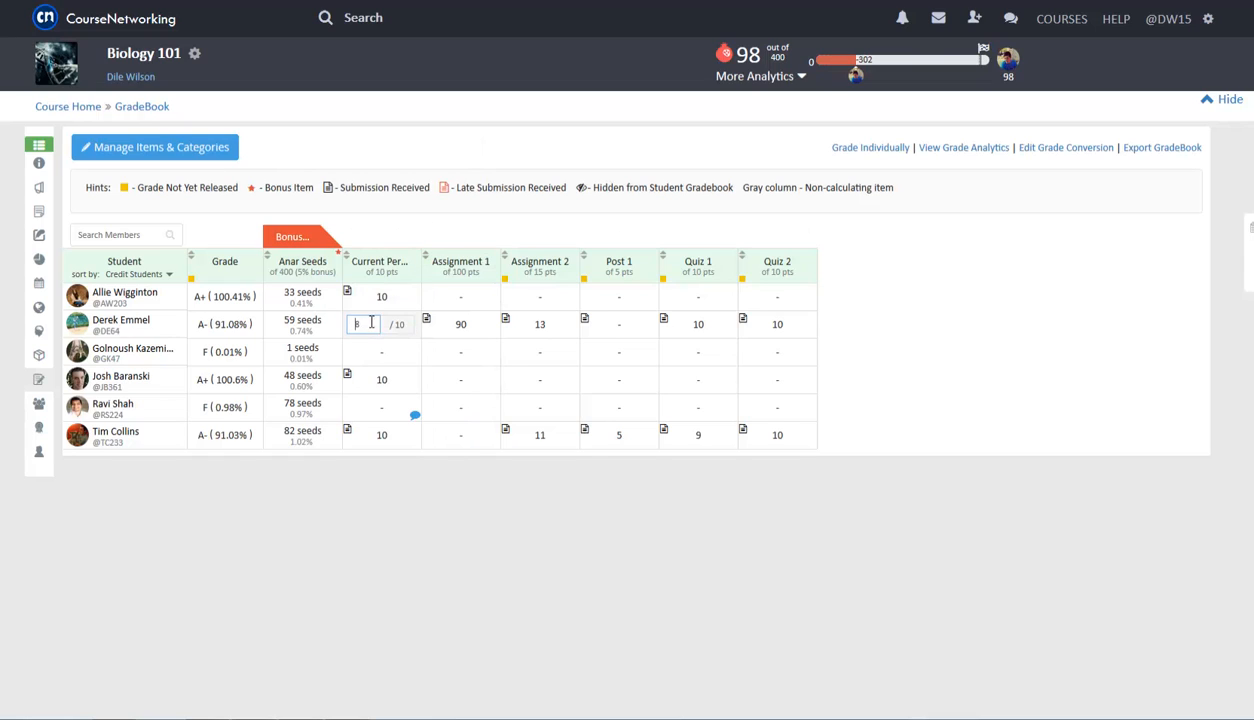
left_click_drag(371, 323, 336, 326)
type("9")
left_click(414, 230)
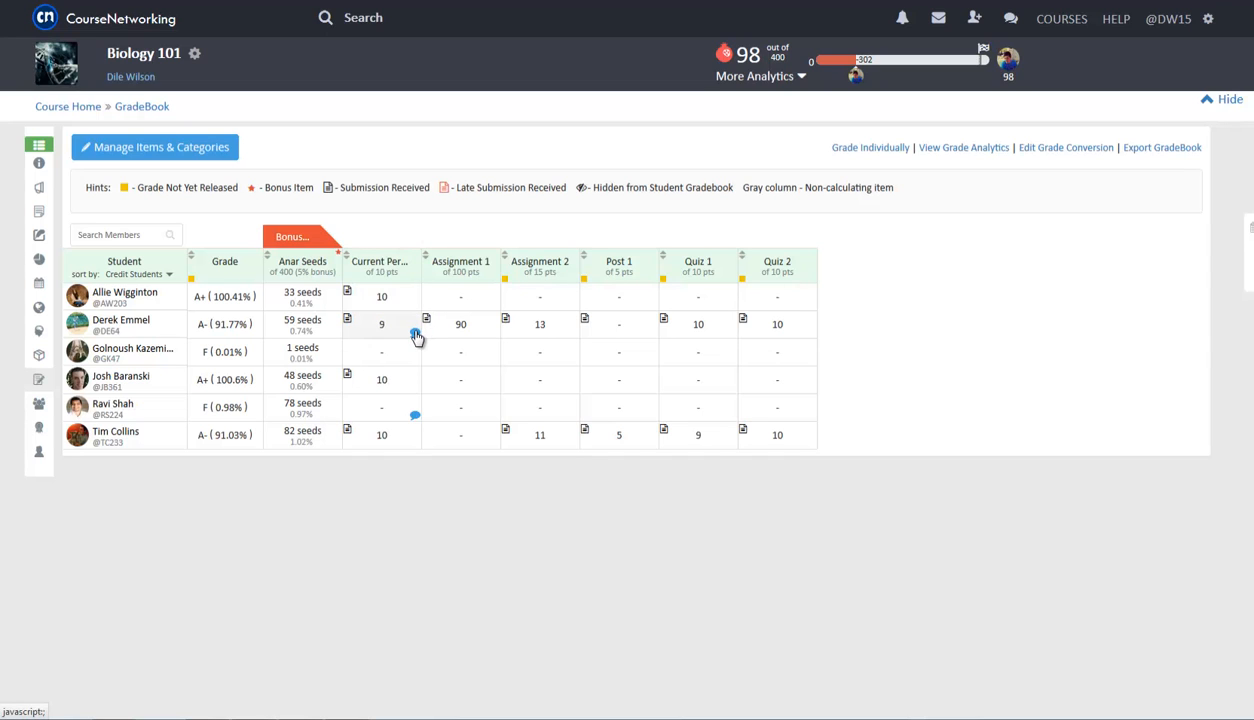
Add the instructor comment "You did make a point that makes sense in hindsight." to the second-listed student's Current Perception score
left_click(415, 331)
left_click(571, 130)
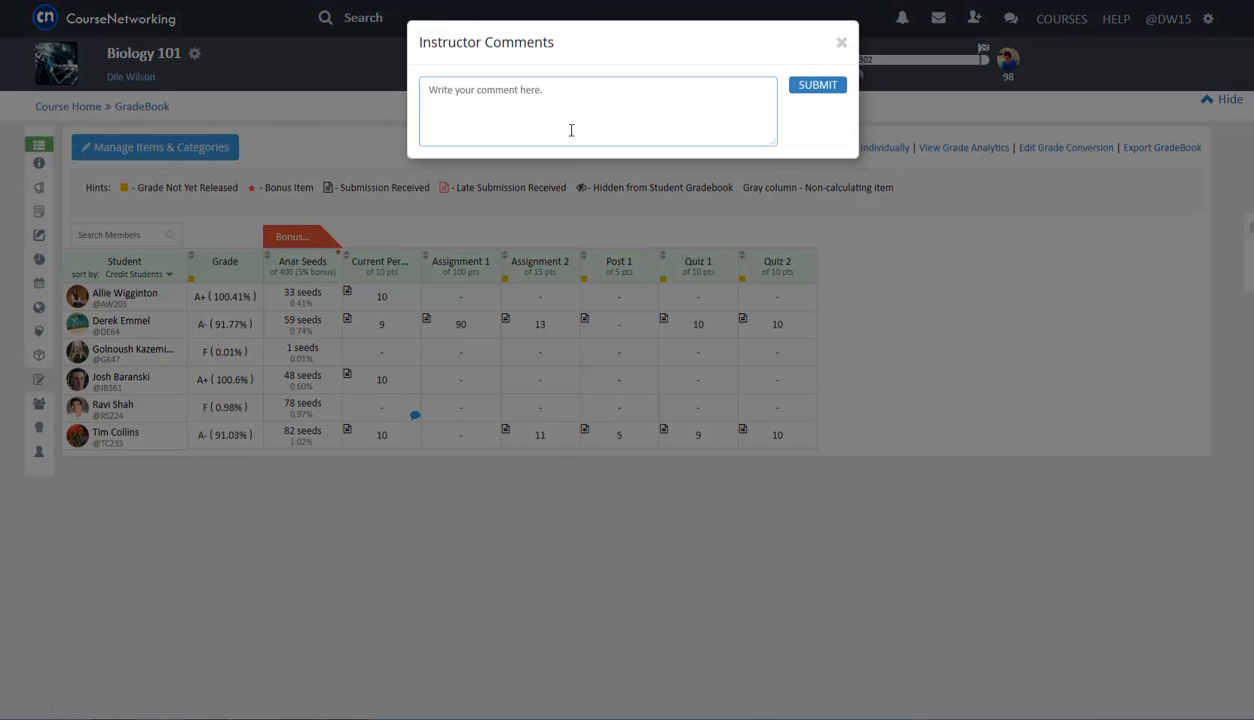
type("You did make a point that makes sense in hindsight.")
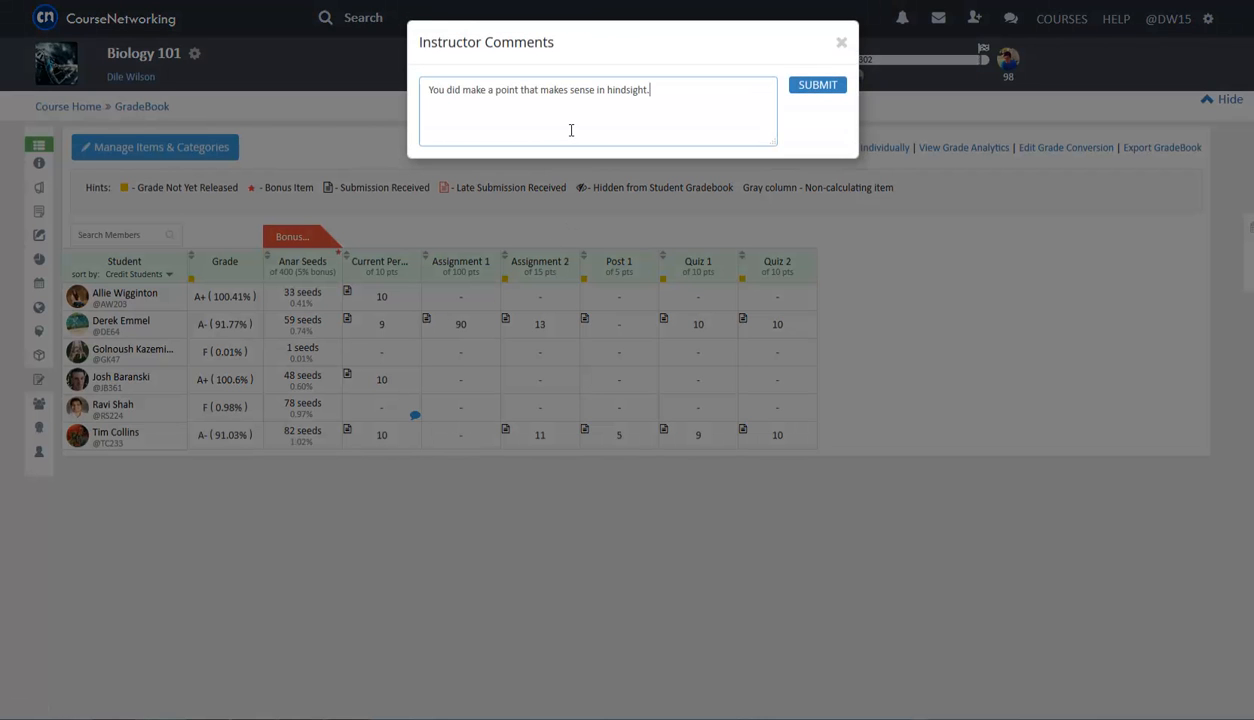
left_click(838, 88)
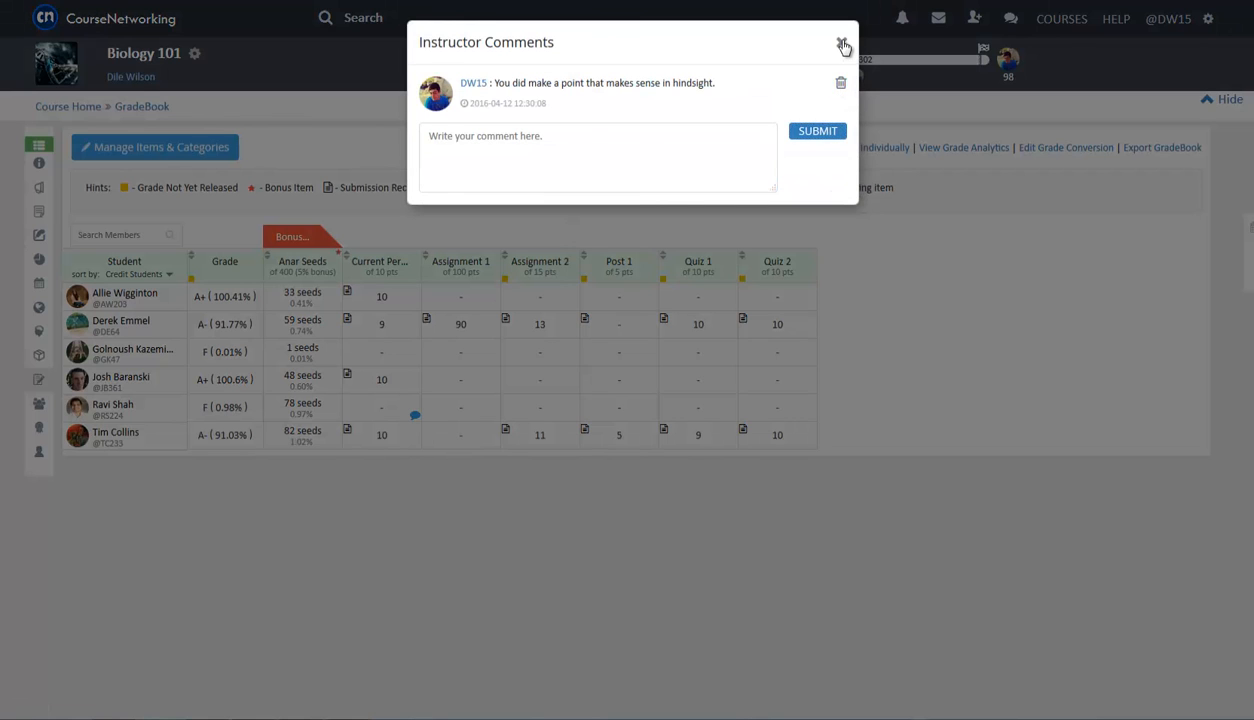
left_click(842, 45)
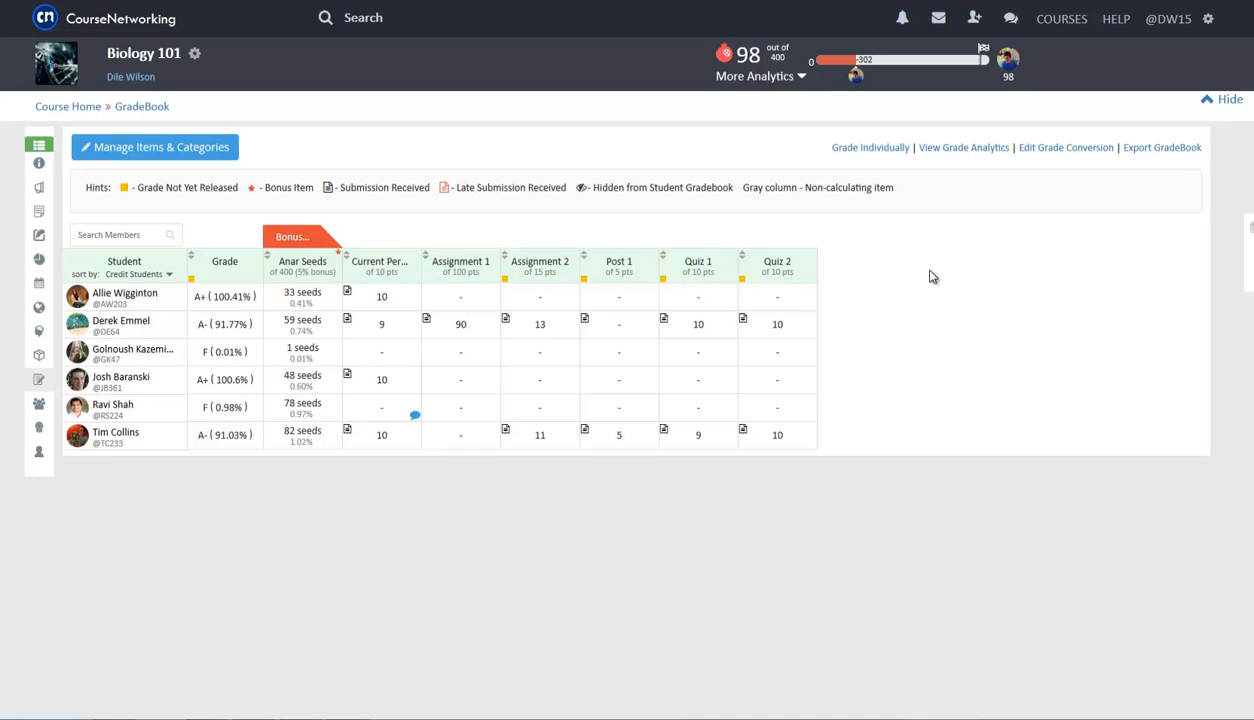